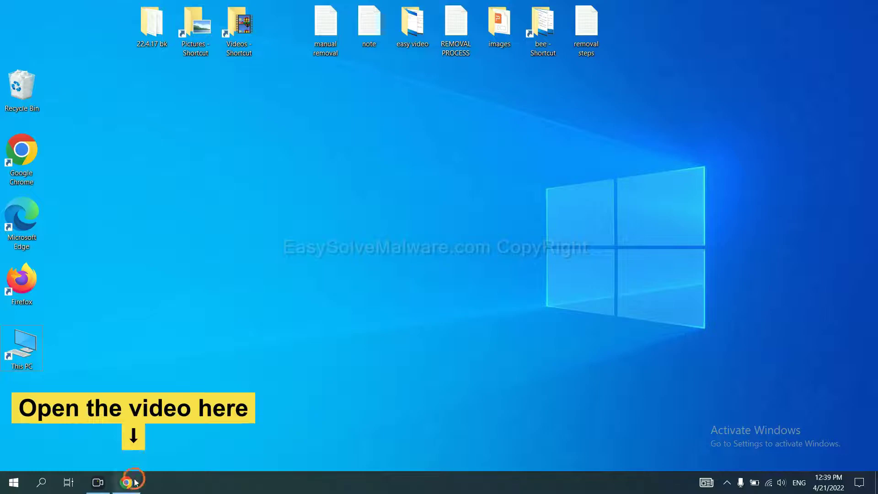
Download the SpyHunter for Windows installer from the easysolvemalware guide tab in Chrome.
{"action": "left_click", "coordinate": [127, 483]}
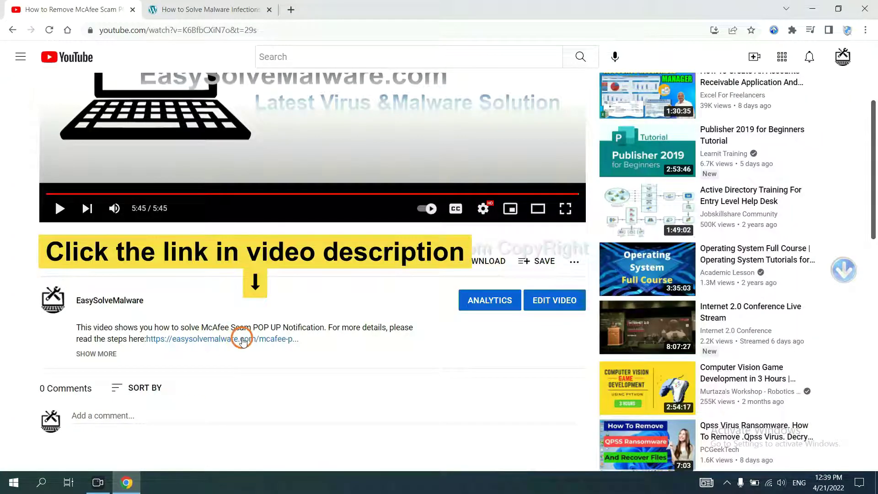
{"action": "left_click", "coordinate": [225, 9]}
{"action": "scroll", "coordinate": [439, 247], "scroll_direction": "down", "scroll_amount": 3}
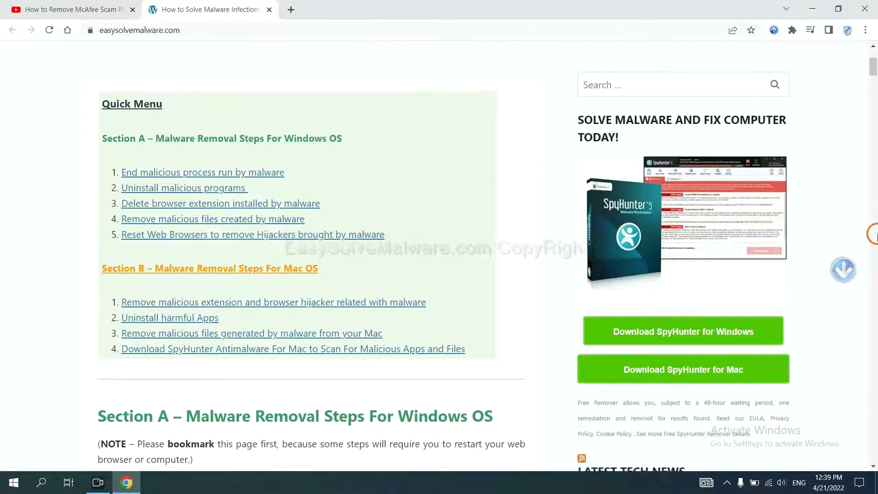
{"action": "scroll", "coordinate": [617, 247], "scroll_direction": "down", "scroll_amount": 3}
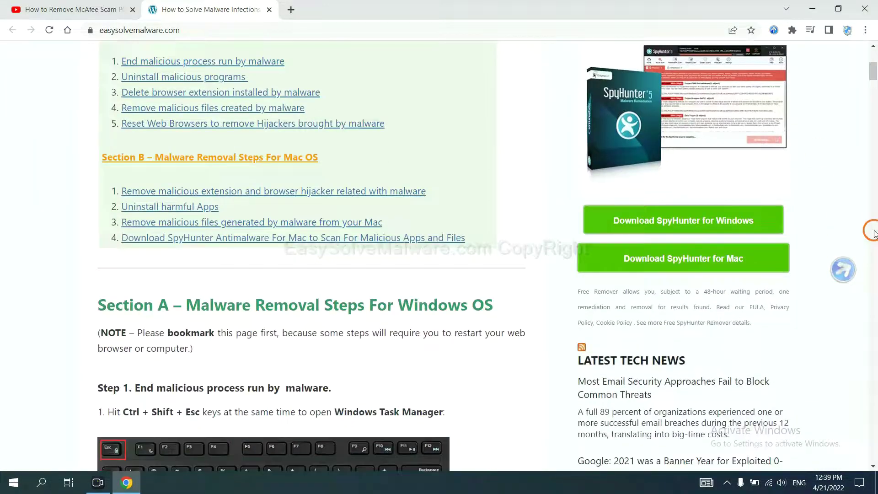
{"action": "left_click", "coordinate": [745, 220]}
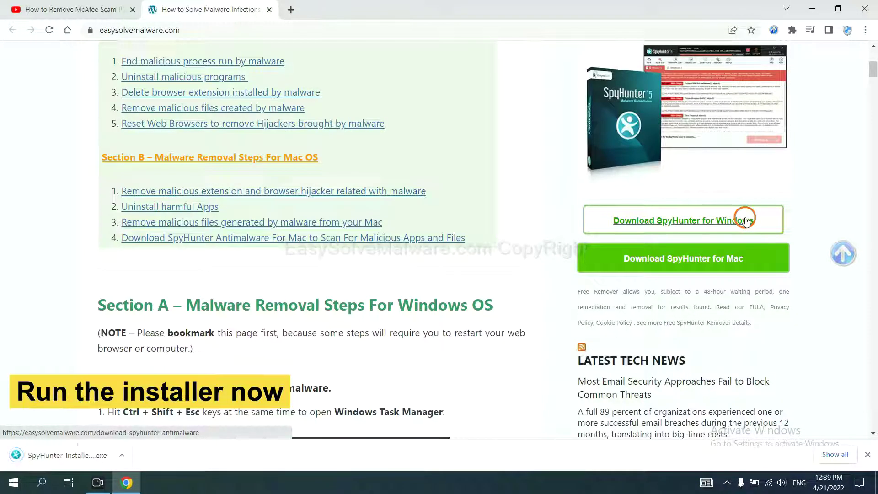
Run the SpyHunter 5 installer in English, accept the license and finish setup.
{"action": "left_click", "coordinate": [55, 455]}
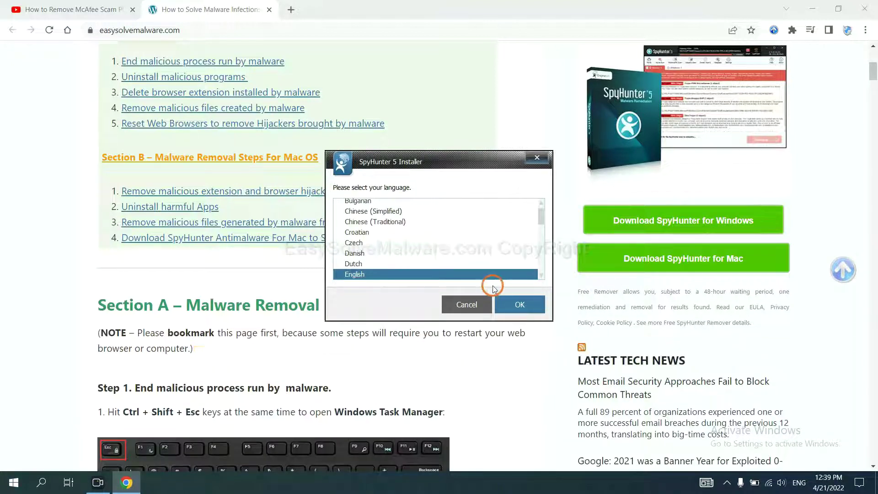
{"action": "left_click", "coordinate": [511, 304]}
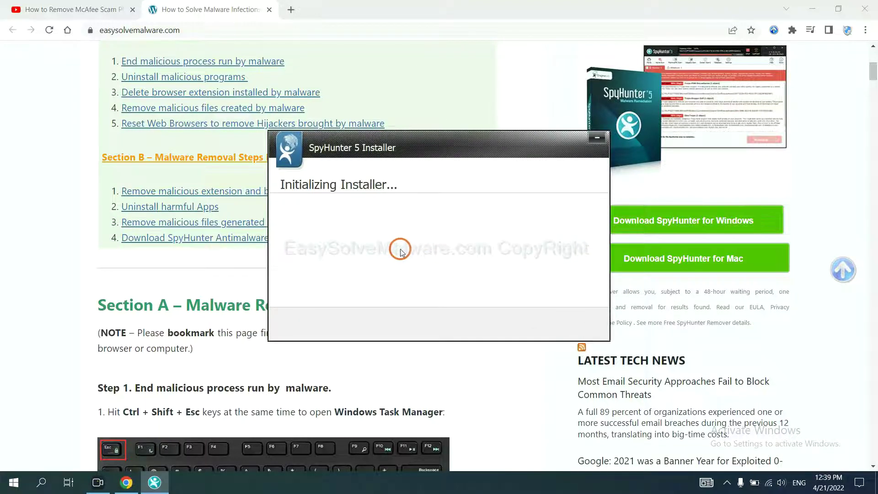
{"action": "left_click", "coordinate": [376, 248]}
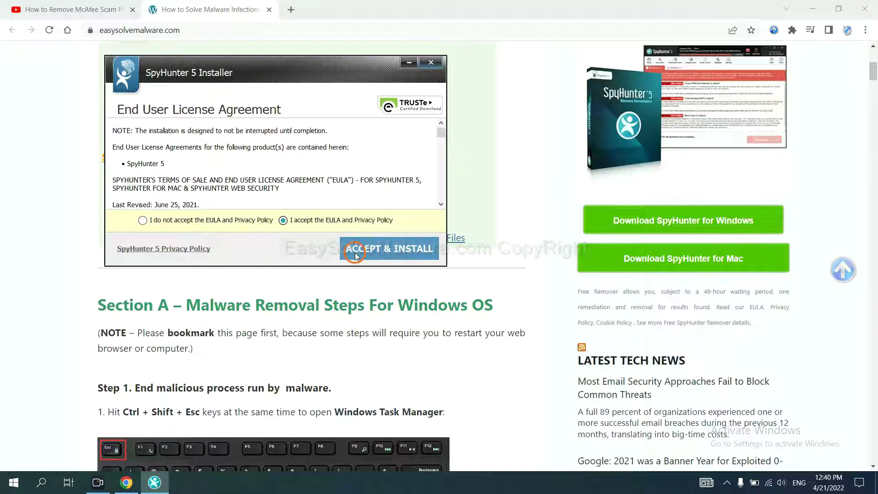
{"action": "left_click", "coordinate": [355, 254]}
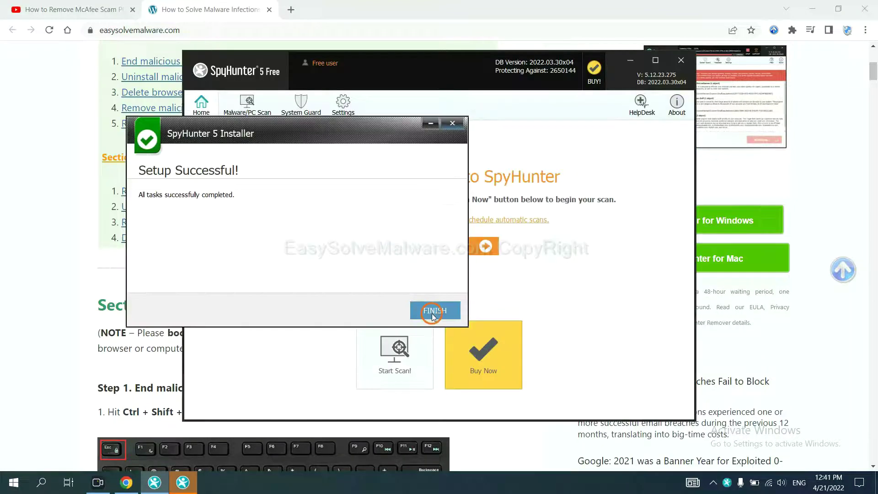
{"action": "left_click", "coordinate": [432, 310]}
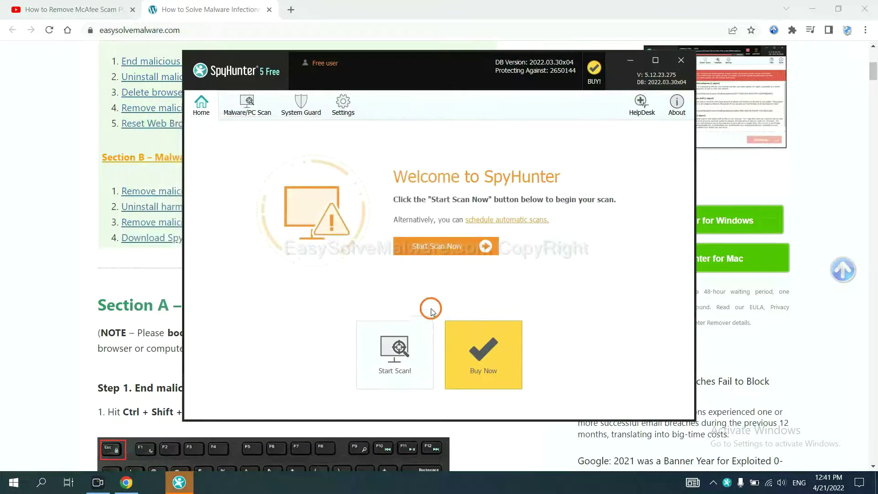
Scan the PC with SpyHunter and continue past the remove360.bat unknown object.
{"action": "left_click", "coordinate": [433, 248]}
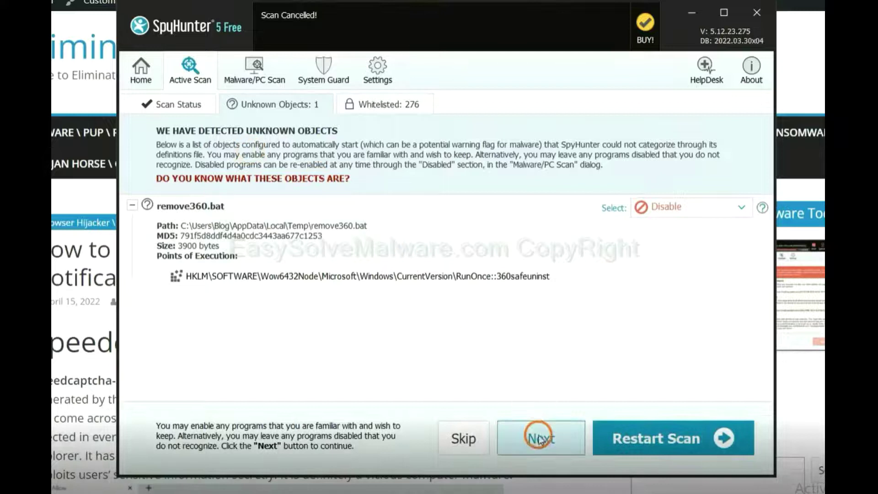
{"action": "left_click", "coordinate": [541, 438]}
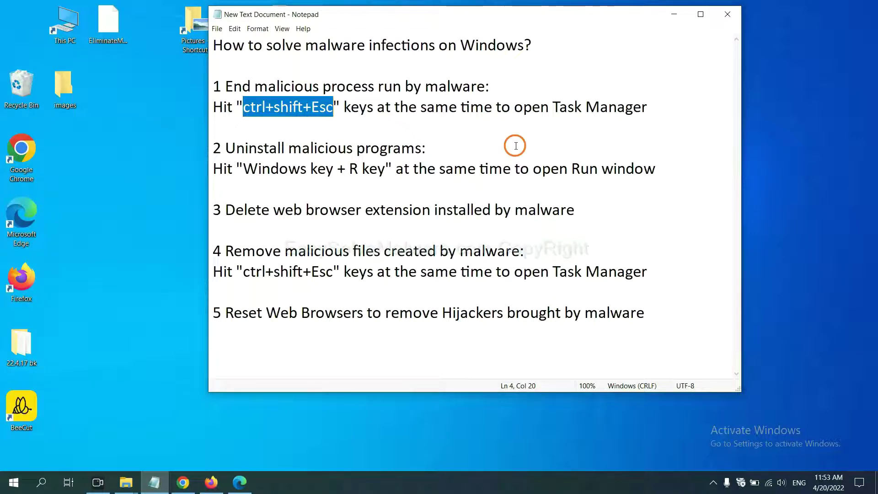
Highlight the ctrl+shift+Esc Task Manager shortcut in step 1 of the Notepad notes.
{"action": "left_click", "coordinate": [317, 108]}
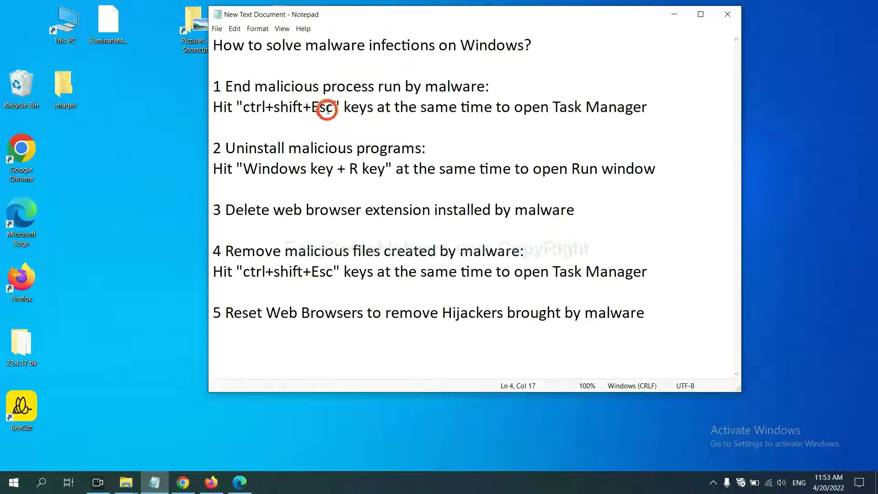
{"action": "left_click_drag", "start_coordinate": [334, 107], "coordinate": [243, 108]}
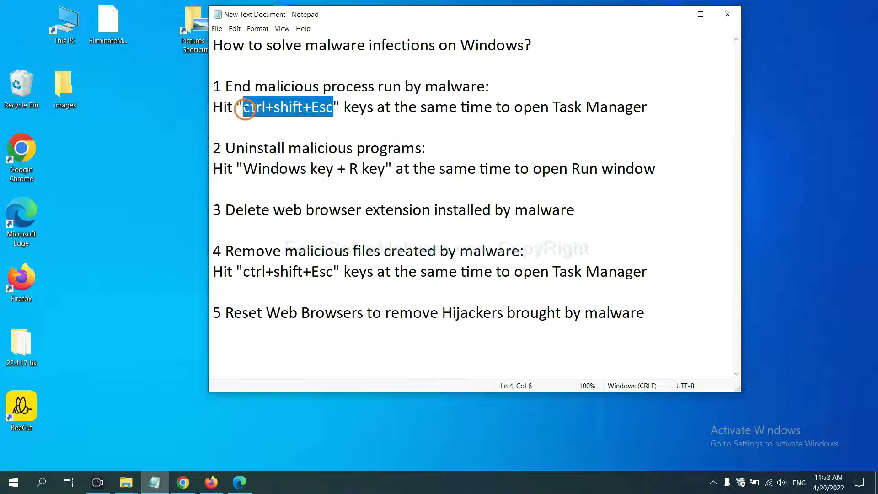
{"action": "key", "text": "ctrl+shift+Escape"}
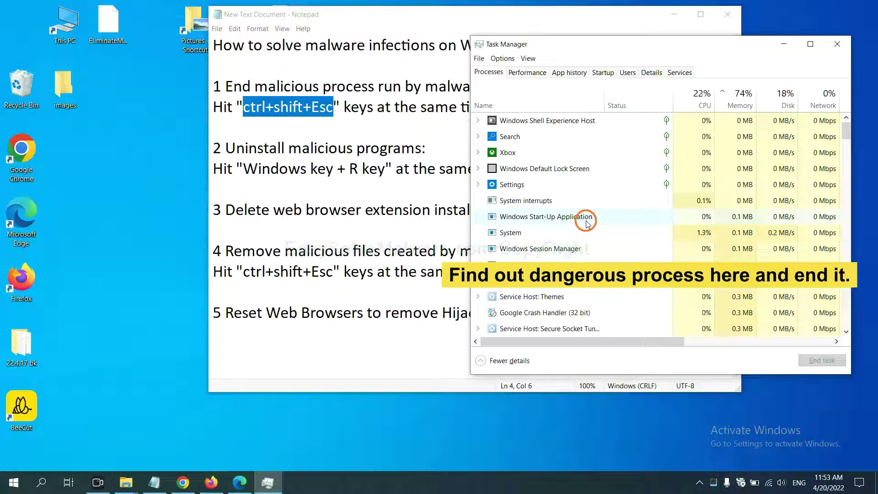
{"action": "left_click", "coordinate": [586, 232]}
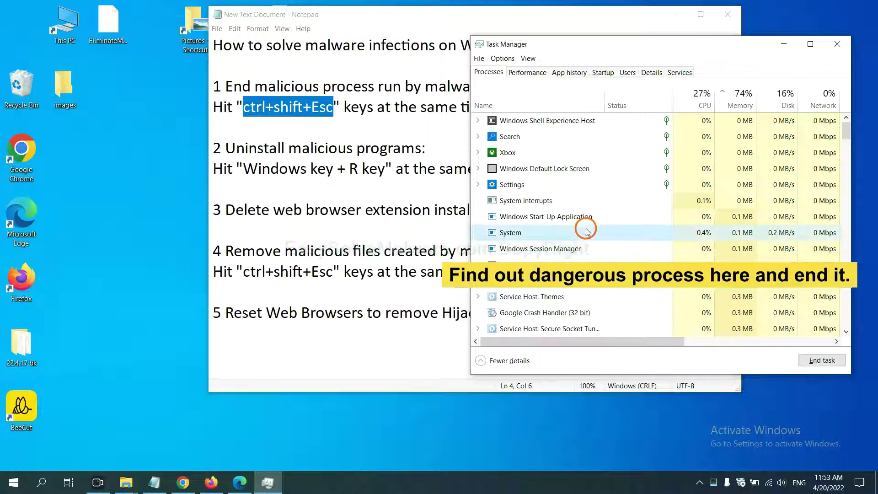
{"action": "left_click", "coordinate": [583, 262]}
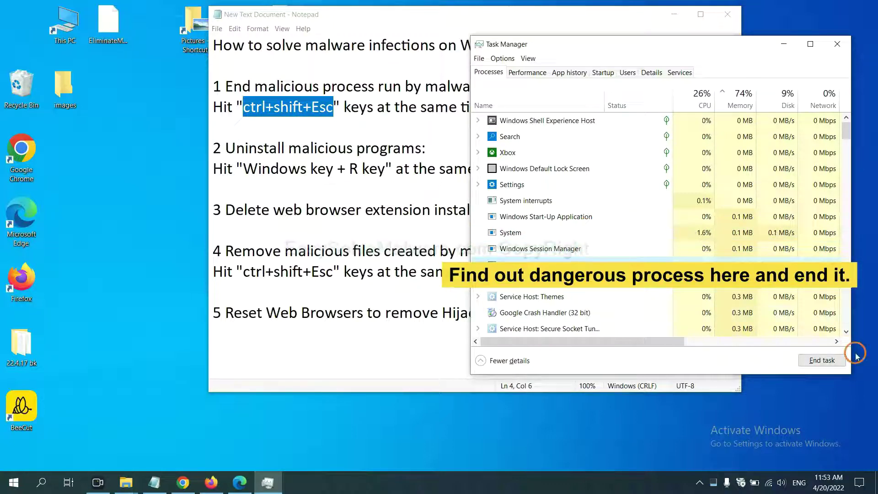
{"action": "left_click", "coordinate": [822, 360]}
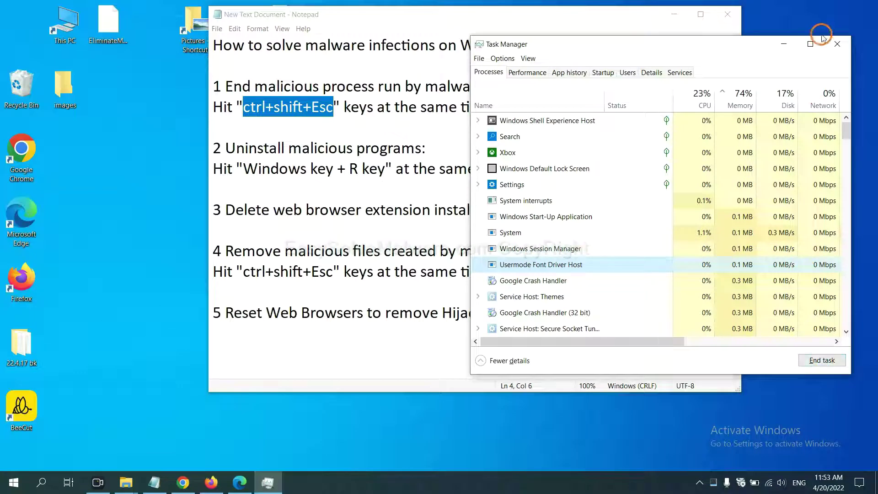
{"action": "left_click", "coordinate": [837, 44]}
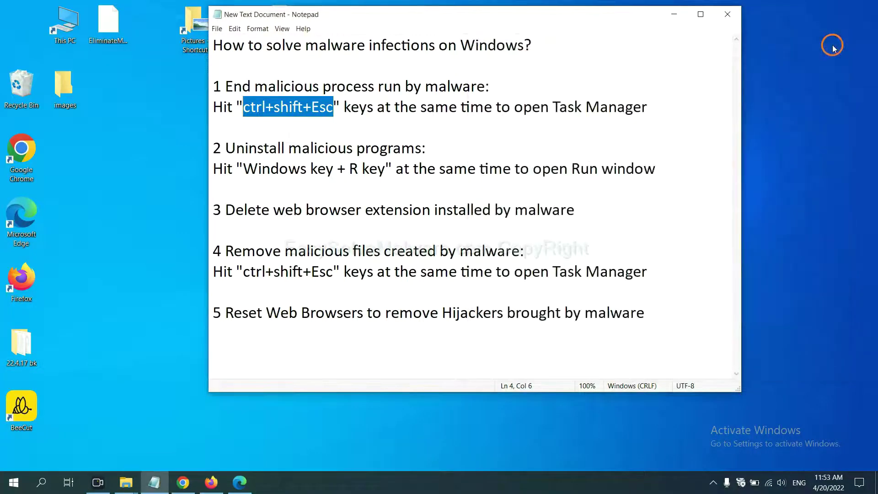
Highlight step 2's Run shortcut, then launch 'control panel' from the Run dialog.
{"action": "left_click", "coordinate": [544, 191]}
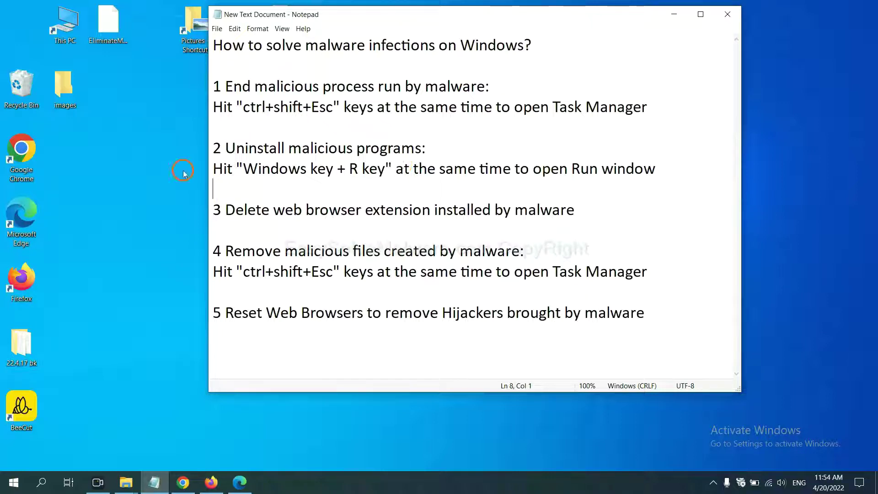
{"action": "left_click_drag", "start_coordinate": [243, 168], "coordinate": [381, 178]}
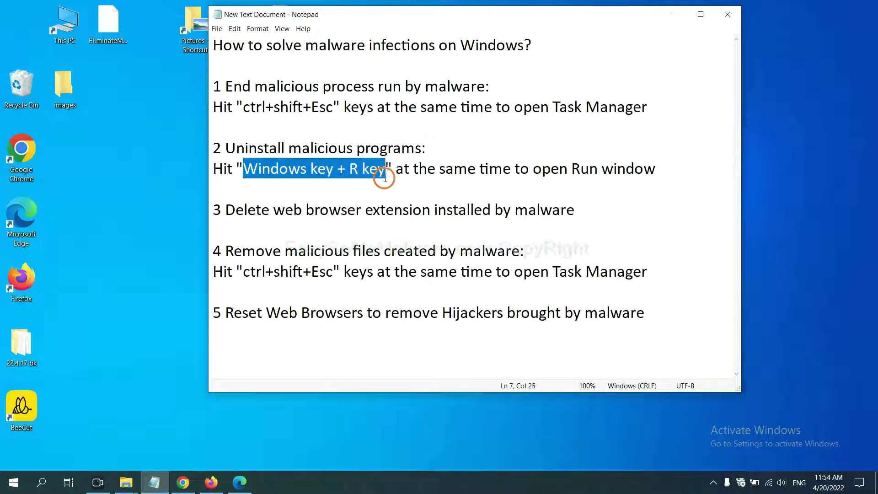
{"action": "key", "text": "super+r"}
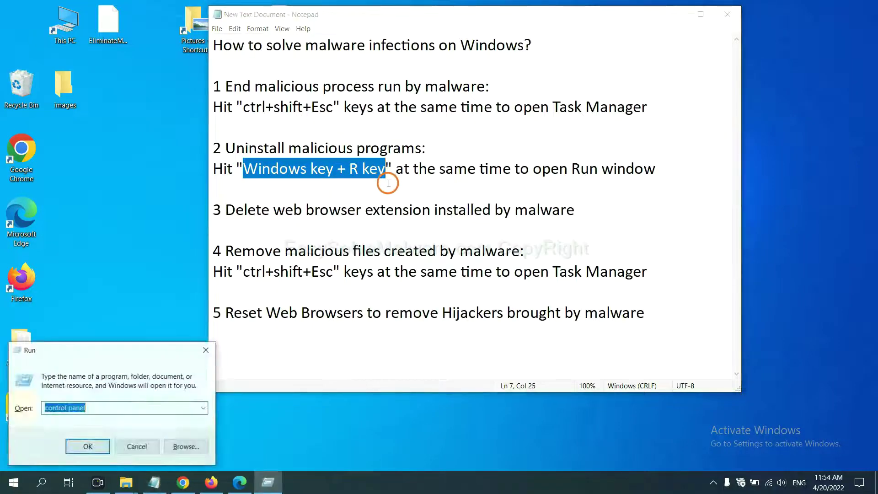
{"action": "left_click_drag", "start_coordinate": [98, 357], "coordinate": [676, 152]}
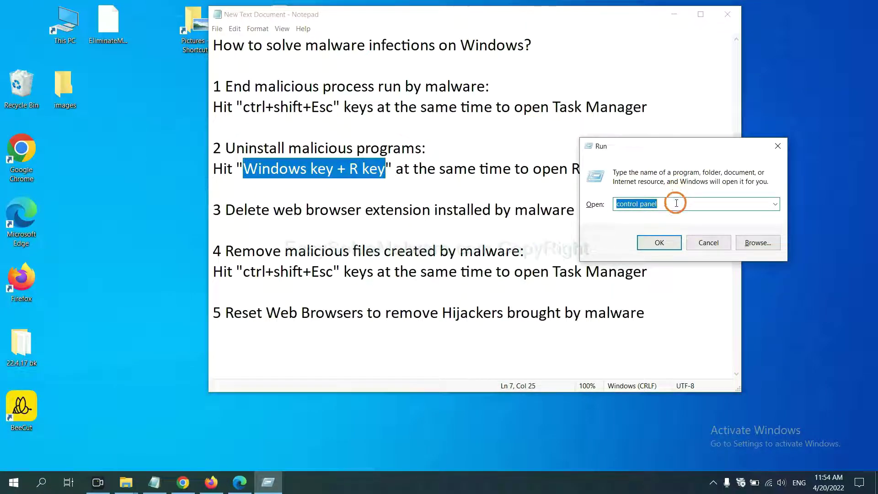
{"action": "left_click", "coordinate": [676, 204]}
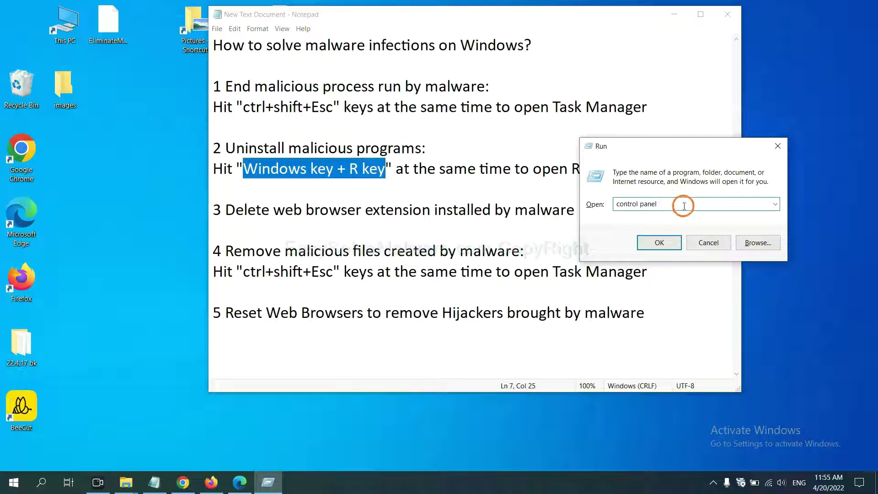
{"action": "left_click_drag", "start_coordinate": [656, 204], "coordinate": [602, 204]}
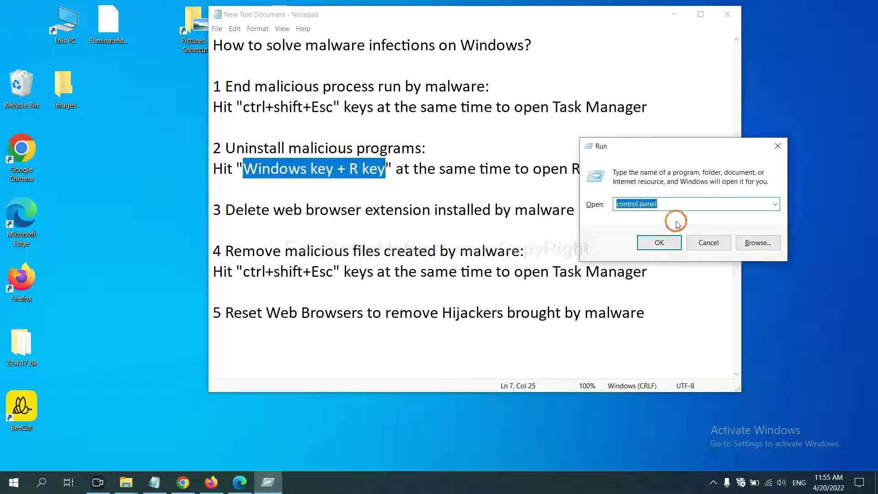
{"action": "left_click", "coordinate": [659, 242]}
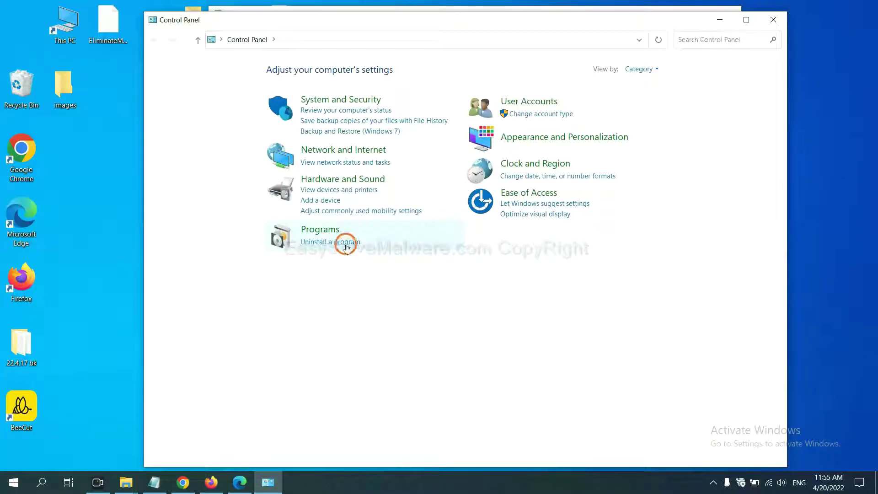
Select Xiph.Org Open Codecs in Programs and Features, then close the window.
{"action": "left_click", "coordinate": [346, 244]}
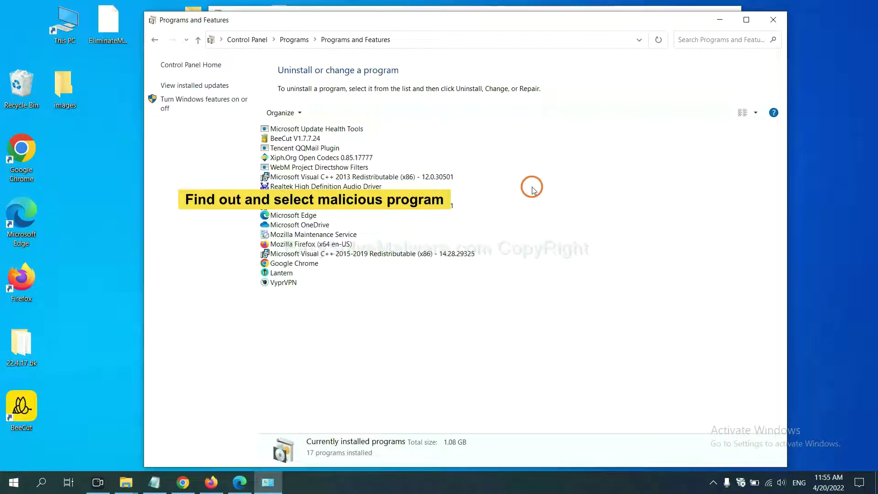
{"action": "left_click", "coordinate": [345, 156]}
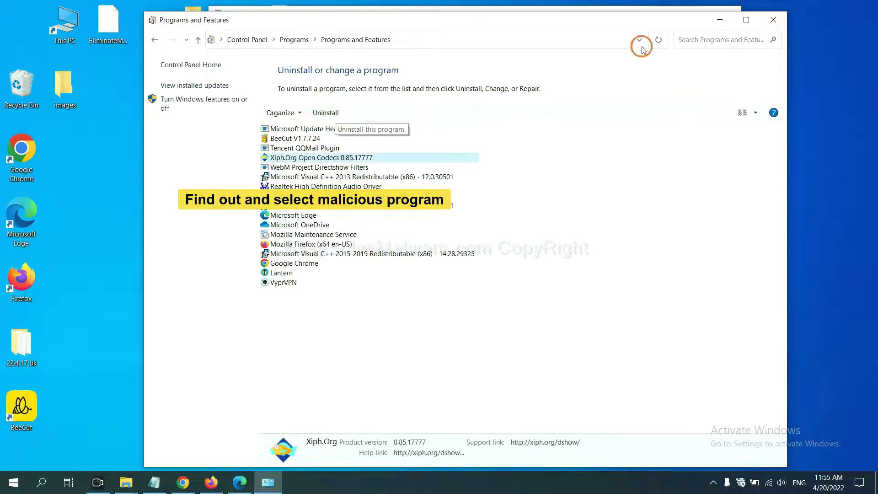
{"action": "left_click", "coordinate": [773, 19]}
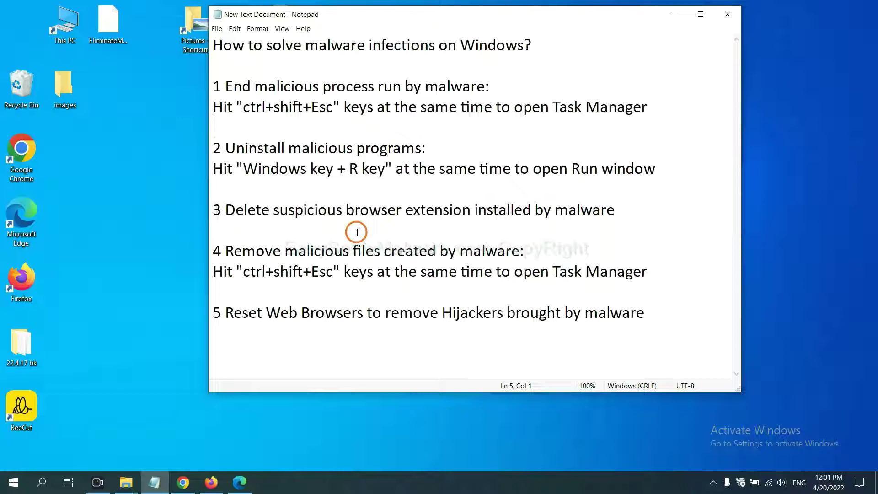
Open Chrome's Extensions page through More tools to see Scroll To Top.
{"action": "left_click", "coordinate": [183, 482]}
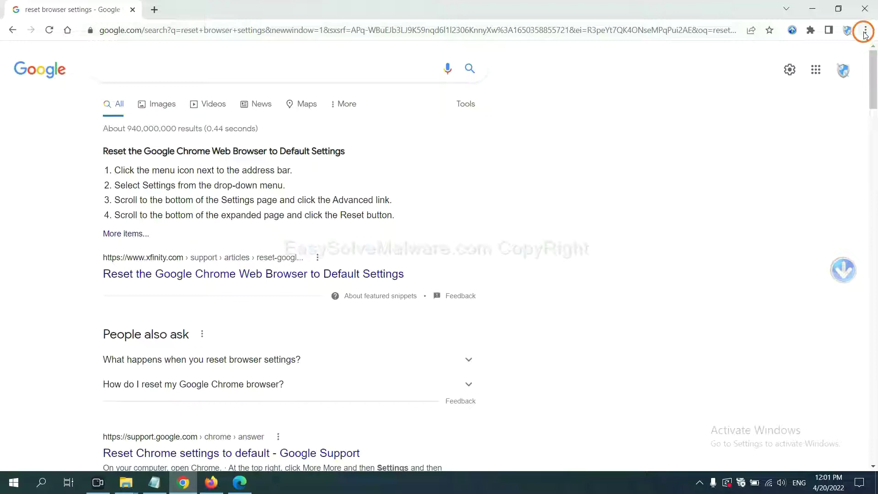
{"action": "left_click", "coordinate": [864, 30]}
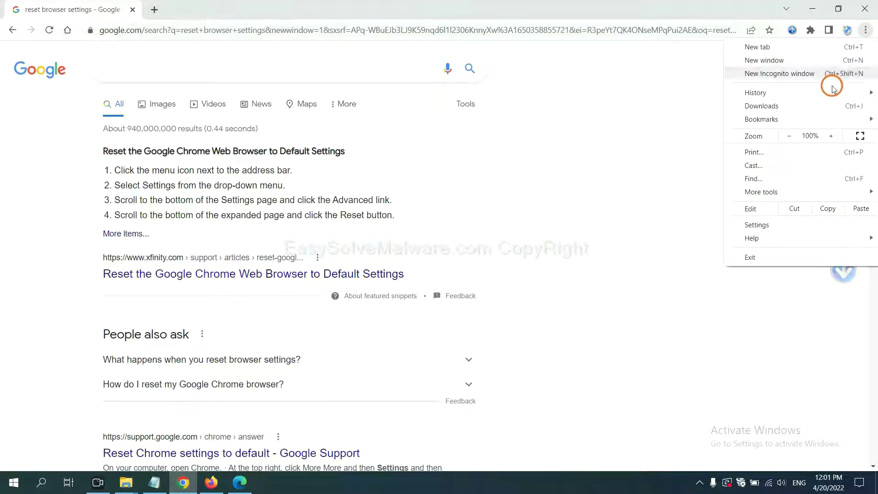
{"action": "mouse_move", "coordinate": [762, 191]}
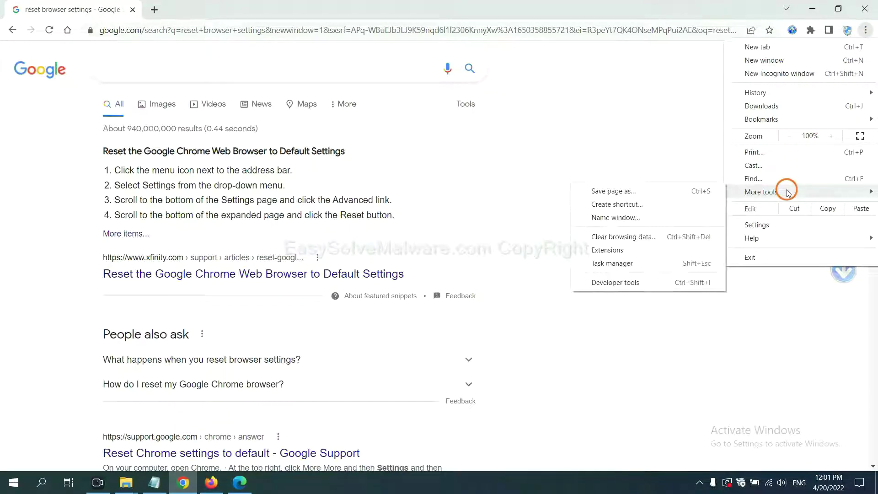
{"action": "left_click", "coordinate": [647, 249]}
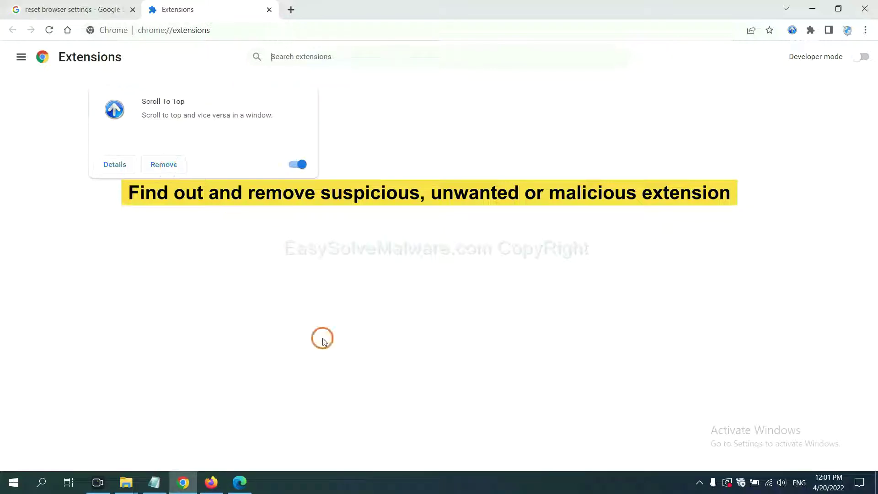
Open Firefox's Add-ons and themes and inspect GIPHY for Firefox's options, then switch to Edge.
{"action": "left_click", "coordinate": [210, 482]}
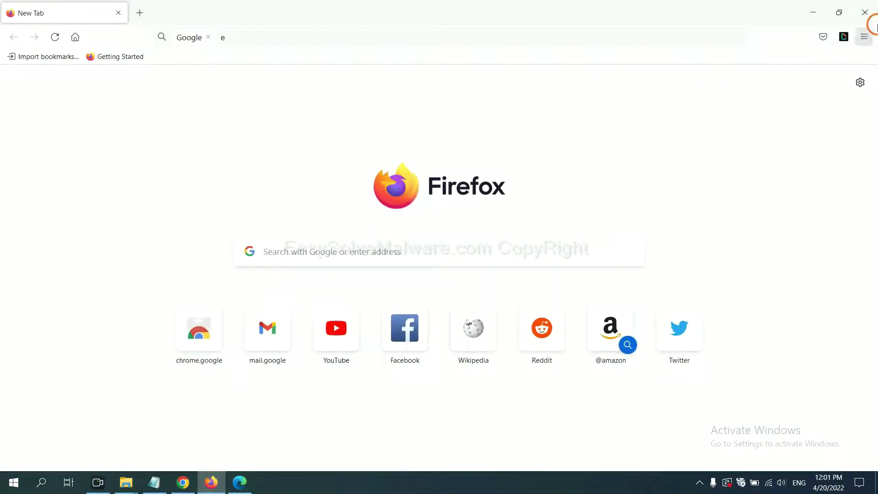
{"action": "left_click", "coordinate": [864, 37]}
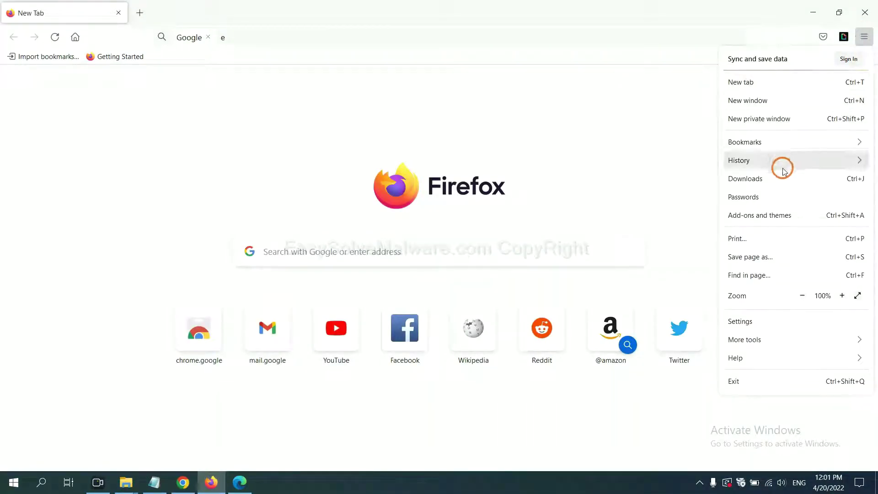
{"action": "left_click", "coordinate": [768, 218]}
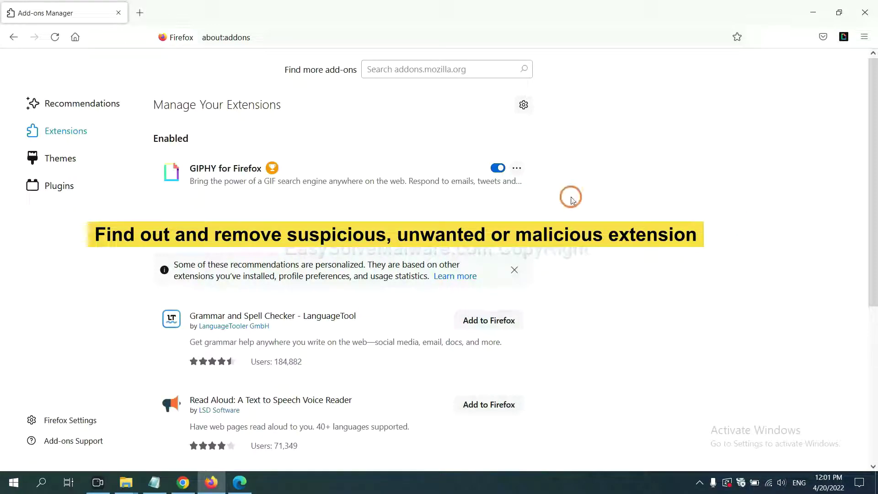
{"action": "left_click", "coordinate": [516, 169]}
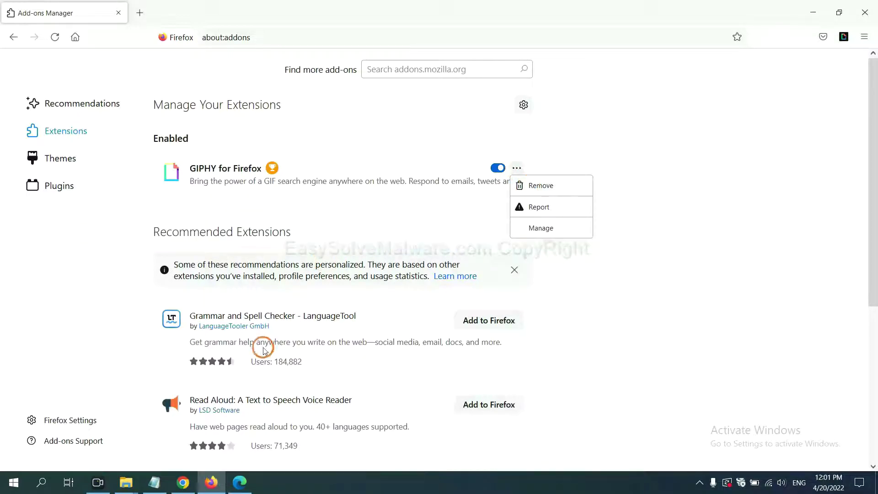
{"action": "left_click", "coordinate": [239, 484]}
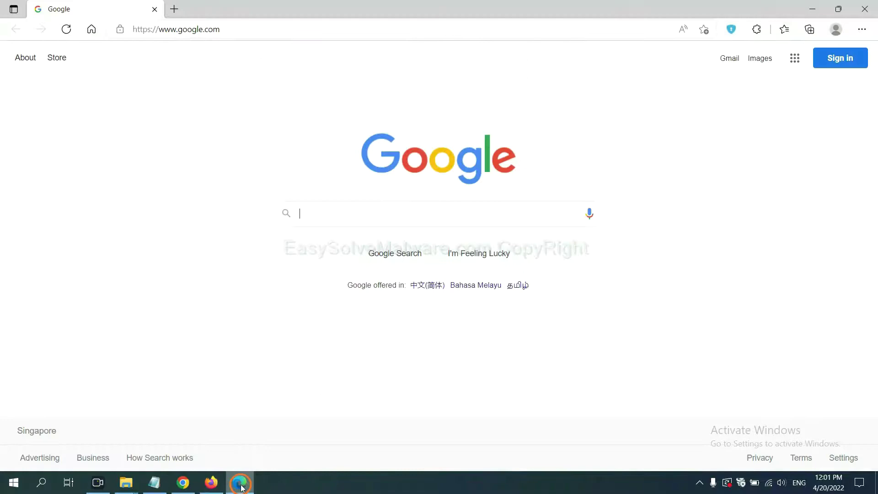
Remove the ArcVpn Free Fast VPN Proxy extension in Edge, then show the desktop.
{"action": "left_click", "coordinate": [862, 30]}
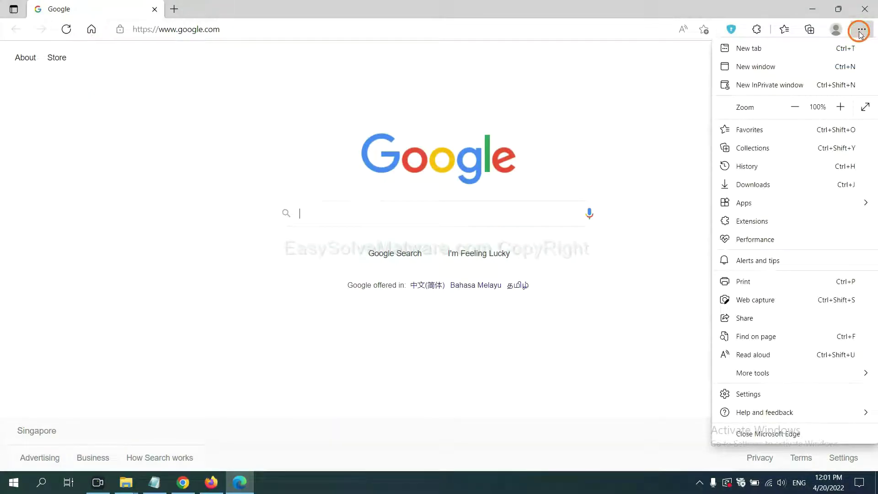
{"action": "right_click", "coordinate": [756, 221]}
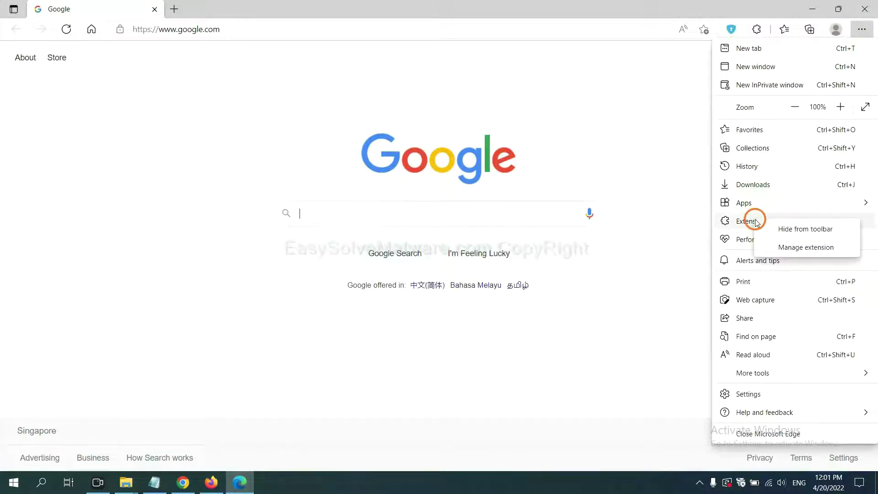
{"action": "left_click", "coordinate": [789, 248]}
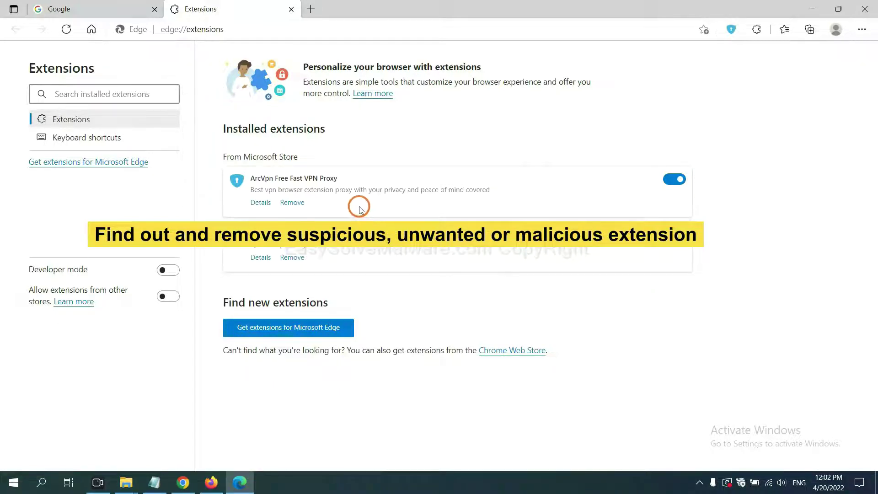
{"action": "left_click", "coordinate": [292, 203]}
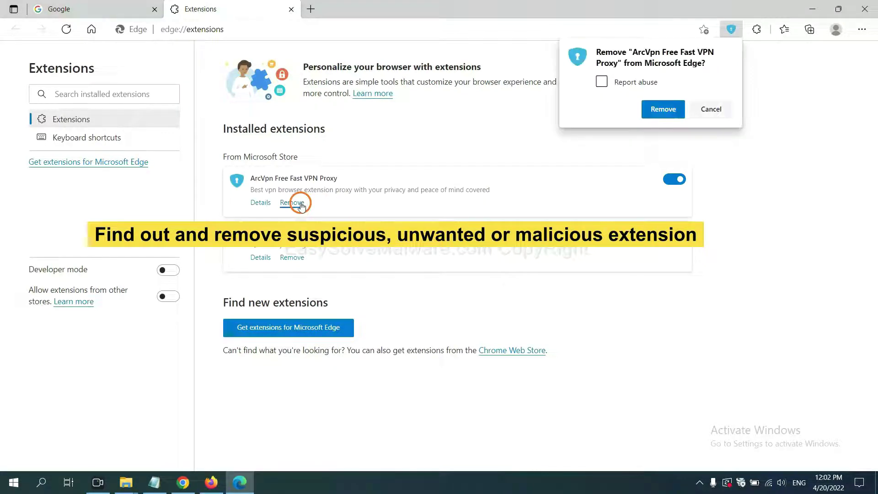
{"action": "left_click", "coordinate": [663, 109]}
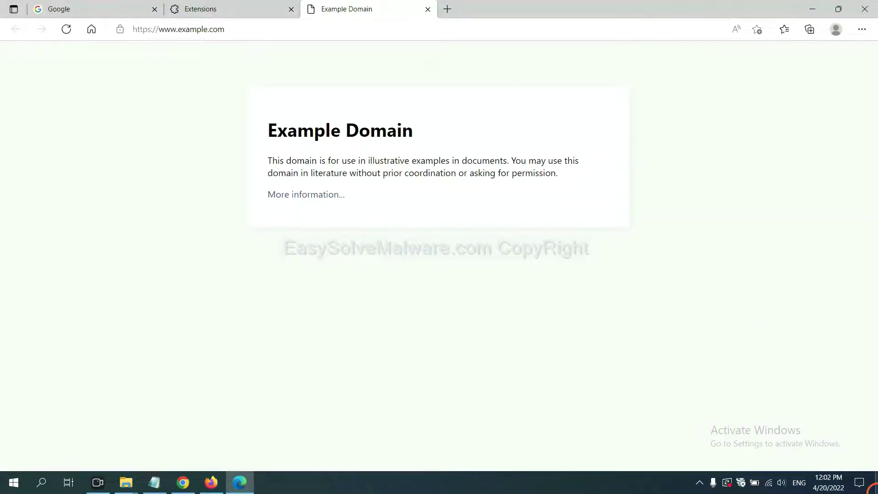
{"action": "left_click", "coordinate": [876, 489]}
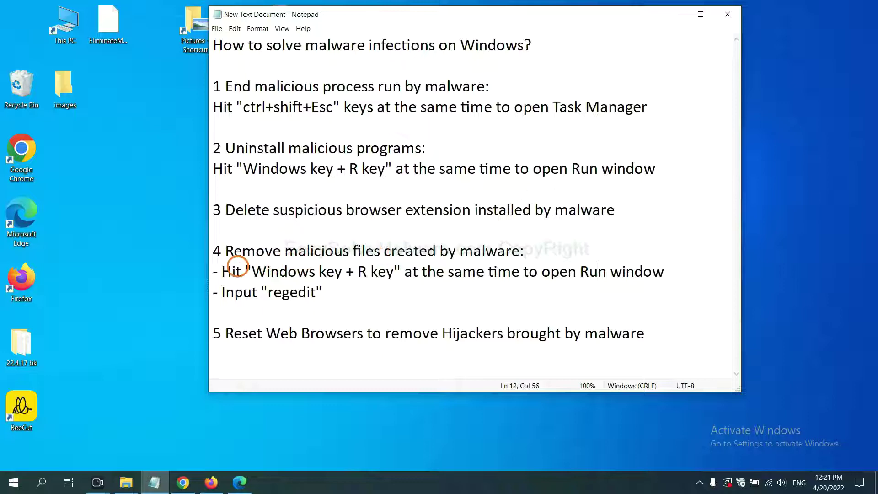
Highlight step 4 in the Notepad guide, then run regedit from the Run dialog.
{"action": "left_click_drag", "start_coordinate": [222, 271], "coordinate": [498, 285]}
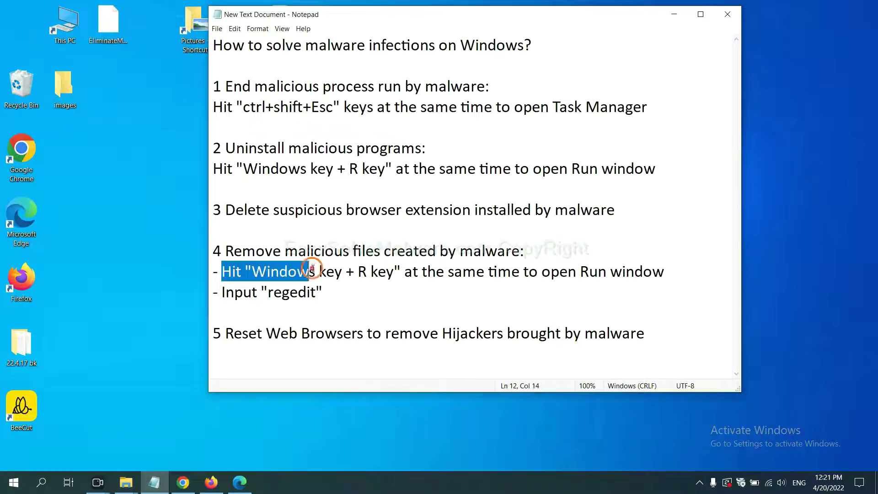
{"action": "left_click", "coordinate": [510, 275]}
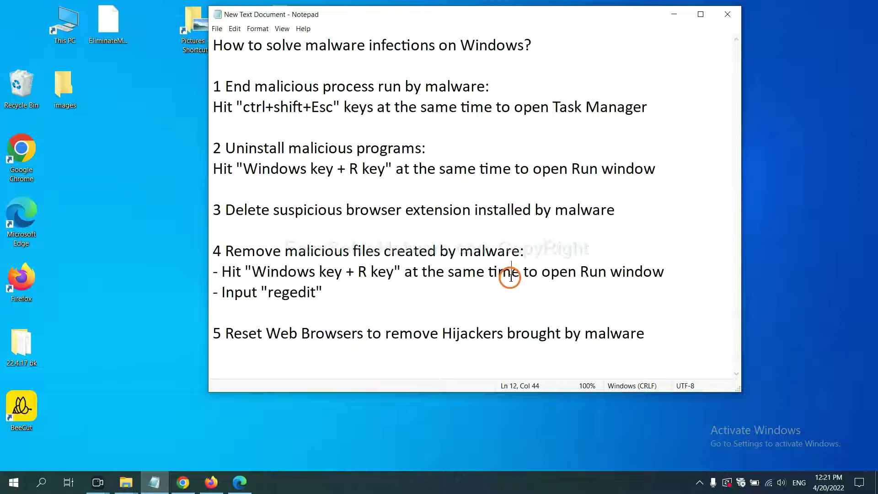
{"action": "key", "text": "super+r"}
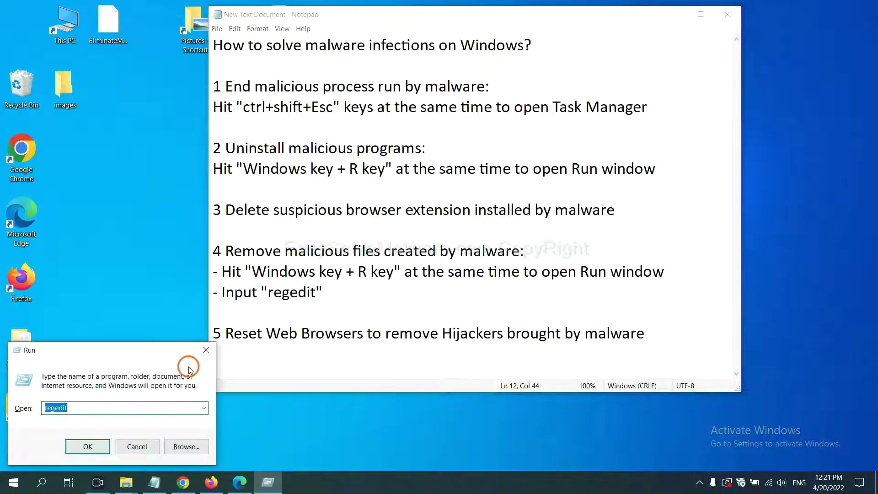
{"action": "left_click_drag", "start_coordinate": [172, 345], "coordinate": [698, 181]}
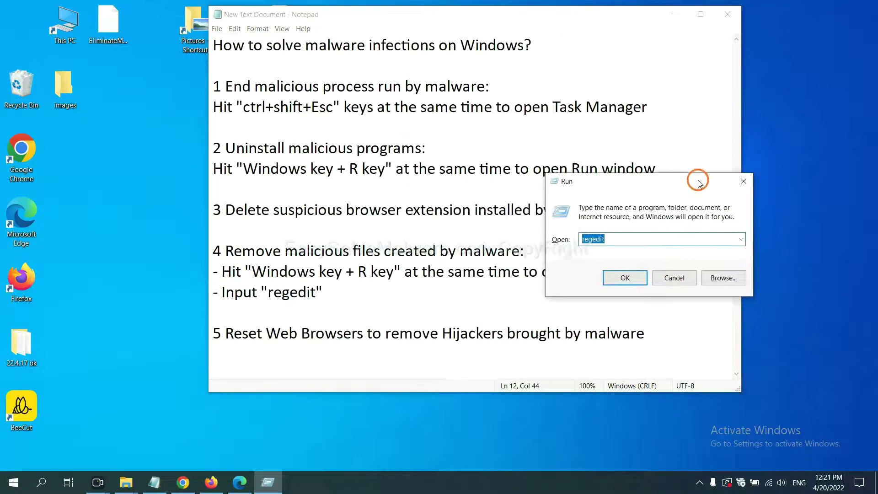
{"action": "left_click", "coordinate": [643, 239]}
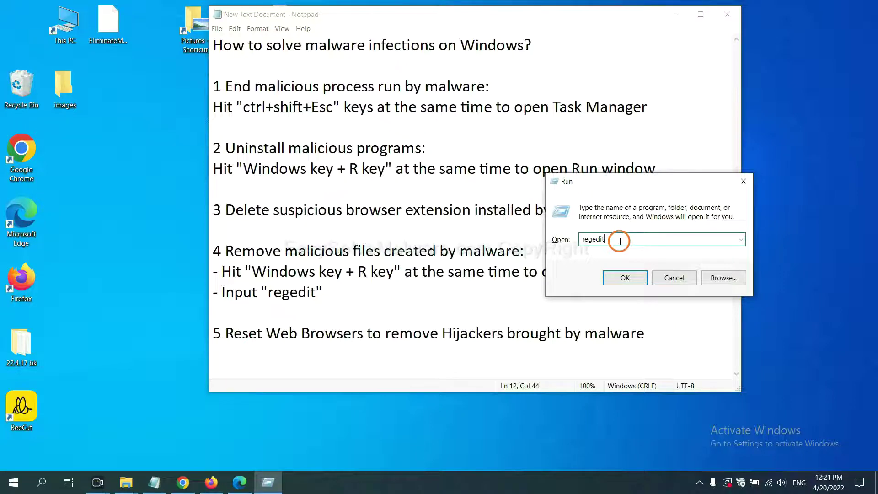
{"action": "left_click", "coordinate": [624, 278]}
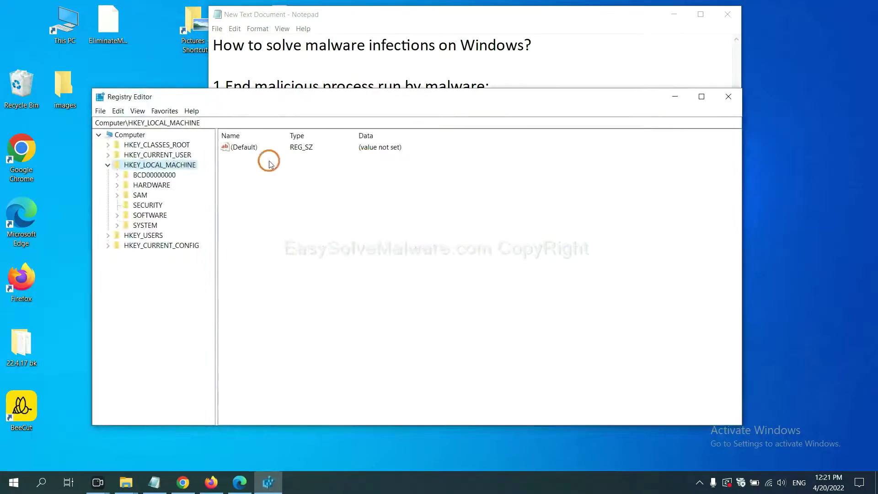
Search the registry for 'beecut' to locate BeeCut.exe under FEATURE_BROWSER_EMULATION.
{"action": "left_click", "coordinate": [120, 111]}
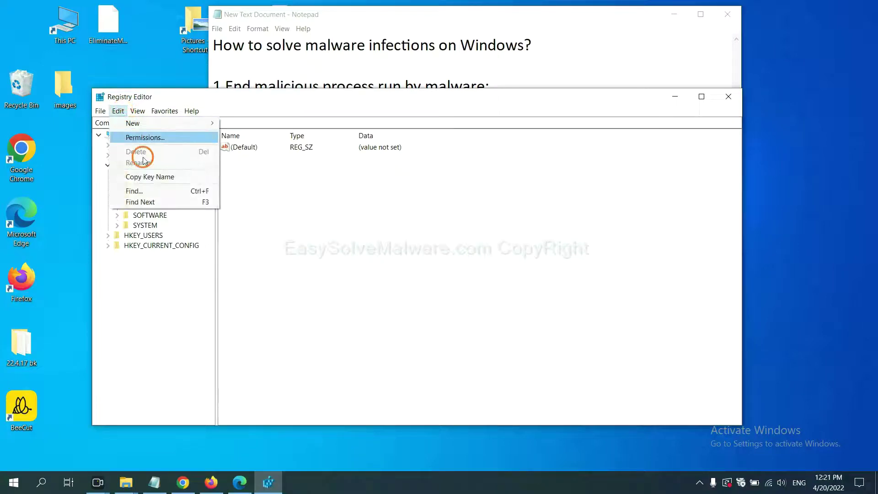
{"action": "left_click", "coordinate": [154, 190]}
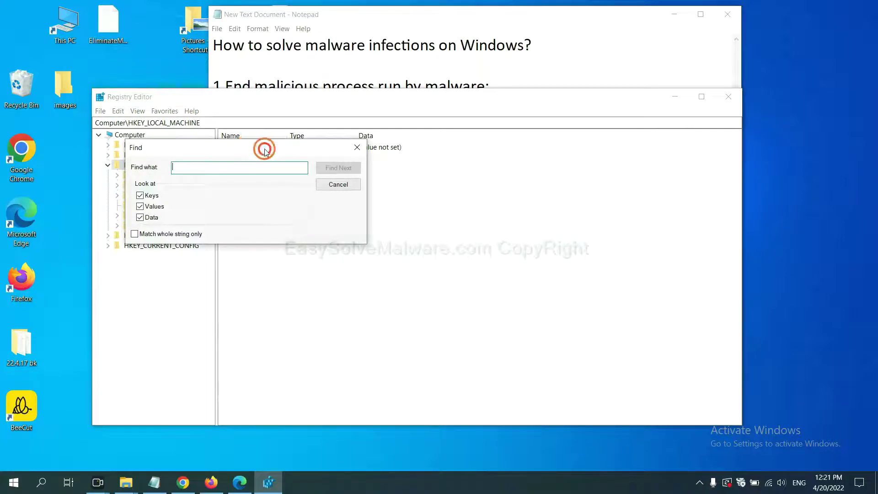
{"action": "left_click_drag", "start_coordinate": [265, 147], "coordinate": [351, 169]}
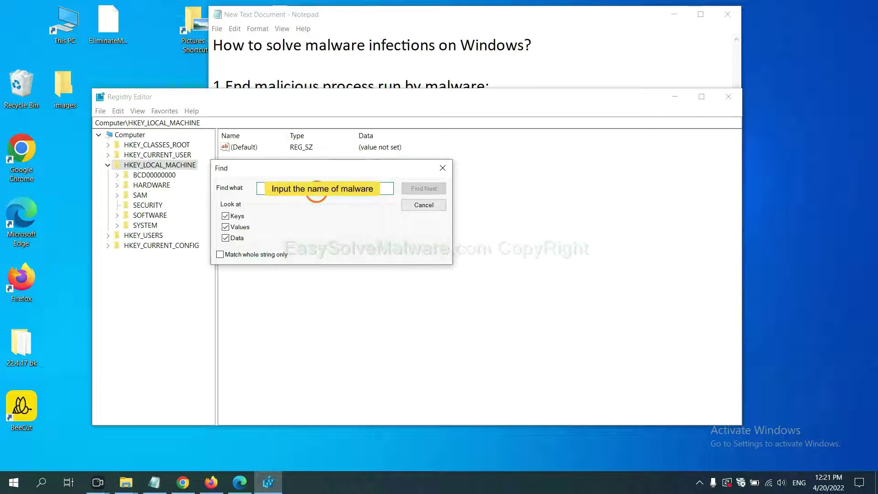
{"action": "type", "text": "beecut"}
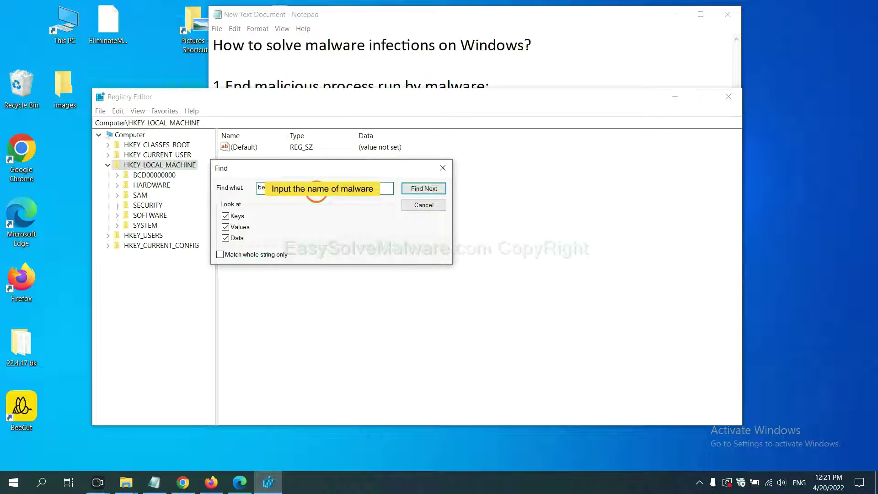
{"action": "left_click", "coordinate": [424, 188]}
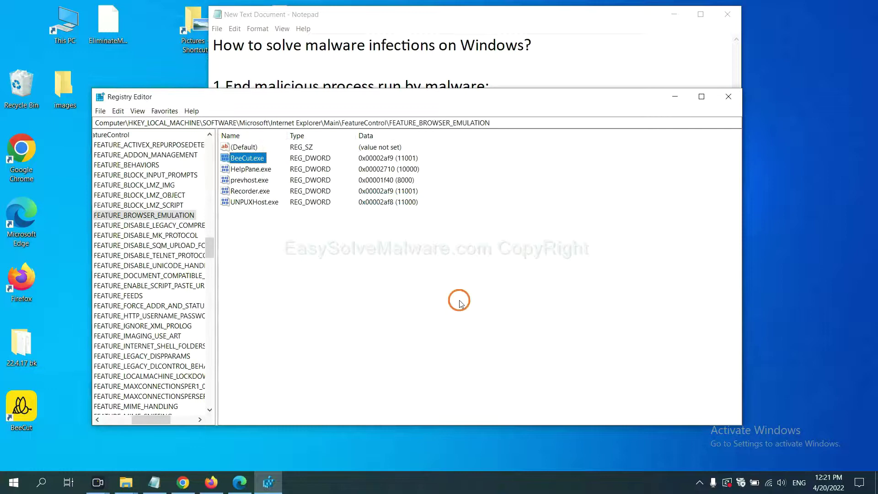
{"action": "left_click_drag", "start_coordinate": [152, 419], "coordinate": [122, 418]}
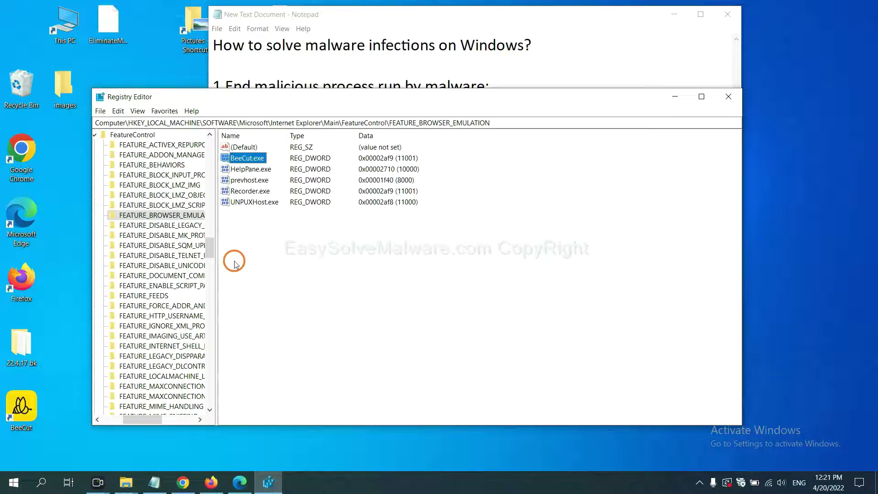
{"action": "right_click", "coordinate": [180, 217]}
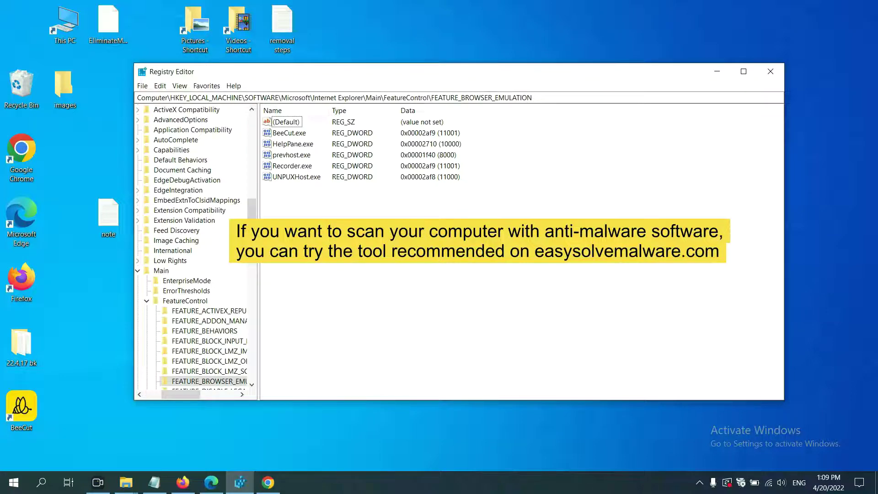
Bring up the easysolvemalware.com removal guide in Chrome to review its browser-reset steps.
{"action": "left_click", "coordinate": [268, 482]}
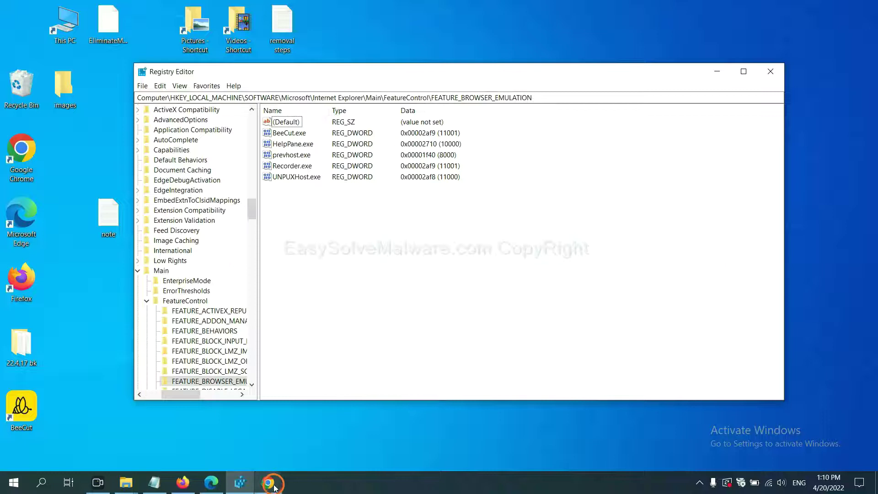
{"action": "scroll", "coordinate": [649, 284], "scroll_direction": "down", "scroll_amount": 1}
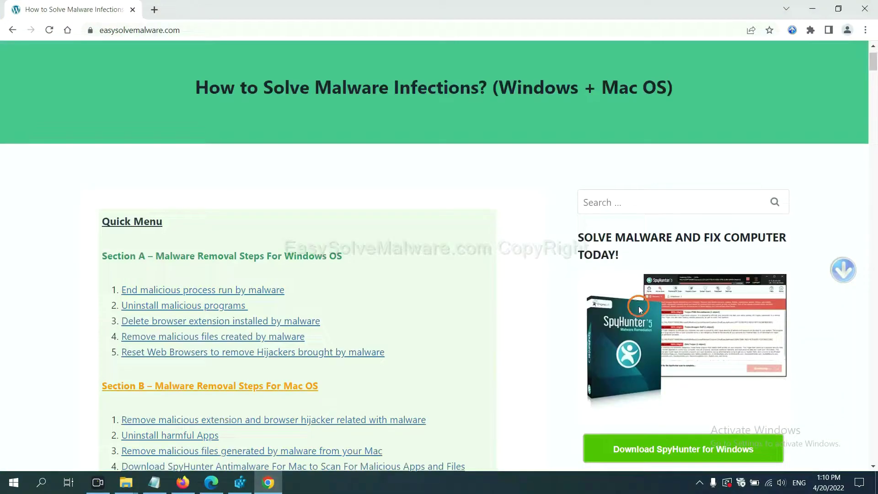
{"action": "scroll", "coordinate": [633, 317], "scroll_direction": "up", "scroll_amount": 1}
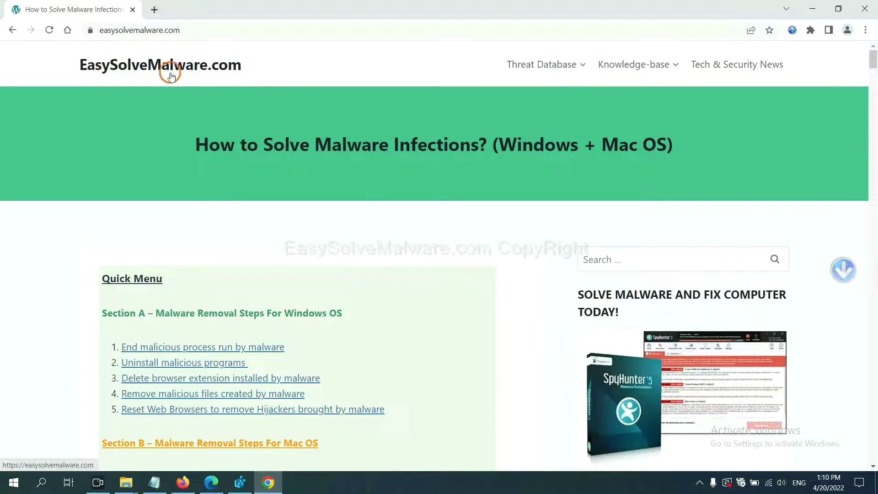
{"action": "scroll", "coordinate": [731, 340], "scroll_direction": "down", "scroll_amount": 2}
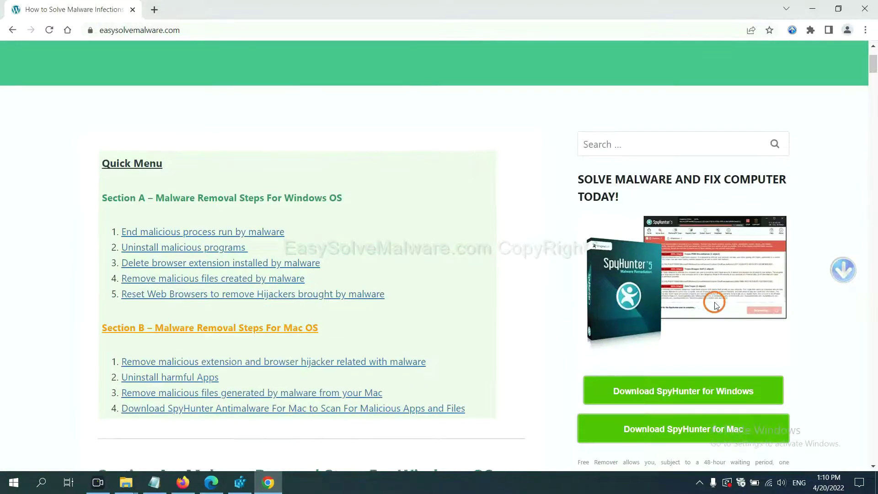
{"action": "scroll", "coordinate": [714, 302], "scroll_direction": "down", "scroll_amount": 1}
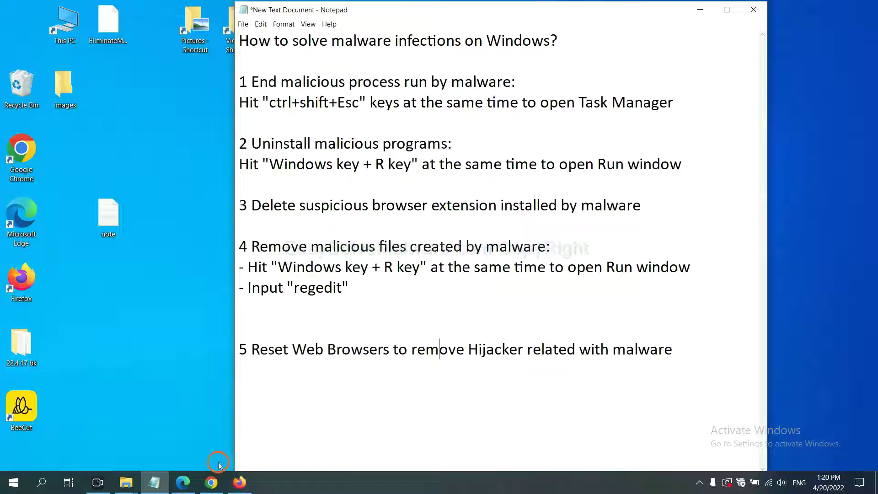
Reach Chrome's 'Restore settings to their original defaults' confirmation from a settings search for 'reset'.
{"action": "left_click", "coordinate": [211, 482]}
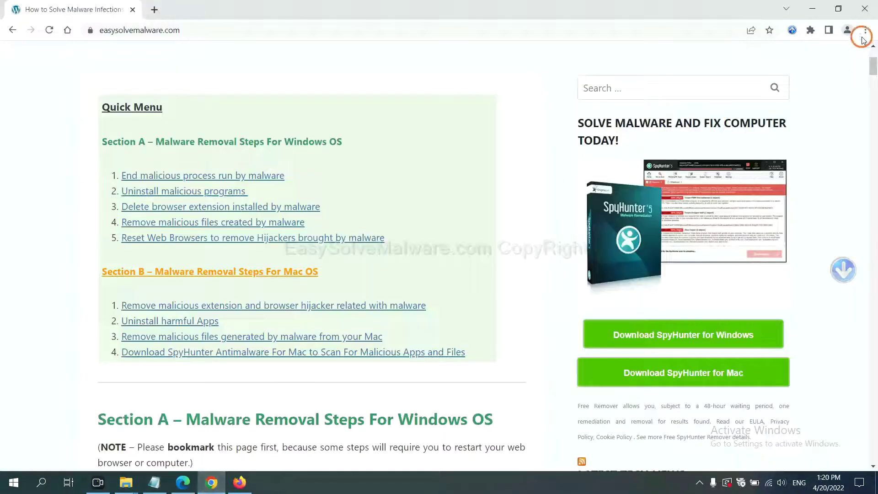
{"action": "left_click", "coordinate": [868, 30]}
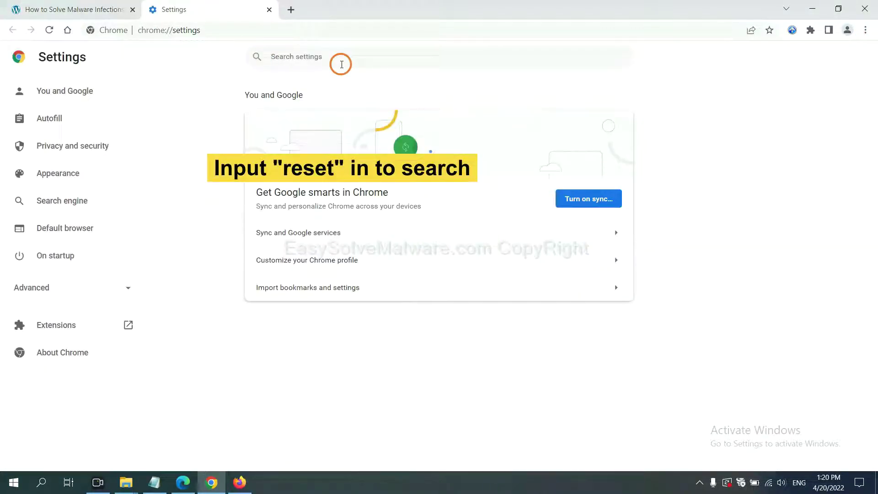
{"action": "type", "text": "reset"}
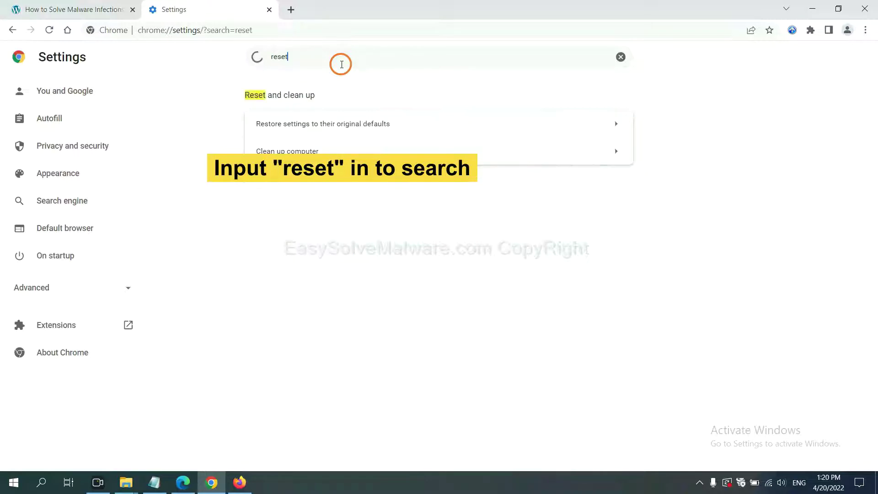
{"action": "left_click", "coordinate": [374, 124]}
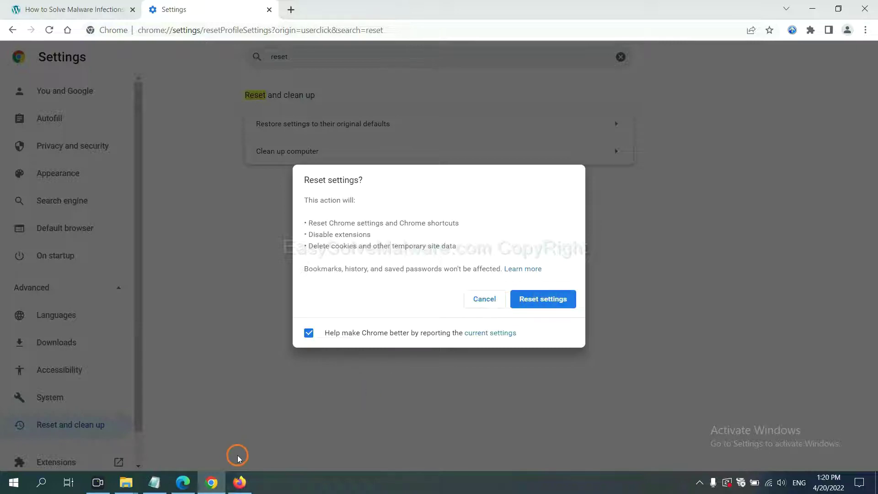
{"action": "left_click", "coordinate": [239, 482]}
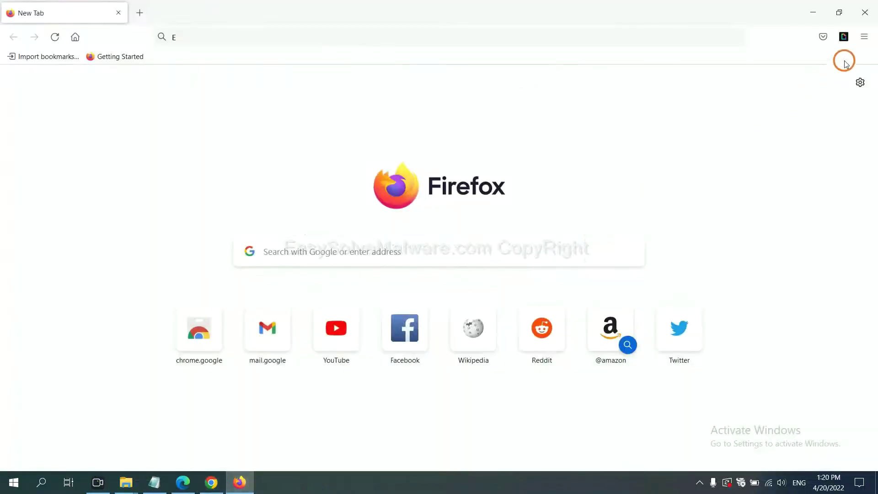
Refresh Firefox to default settings from its Troubleshooting Information page and confirm the refresh.
{"action": "left_click", "coordinate": [863, 37]}
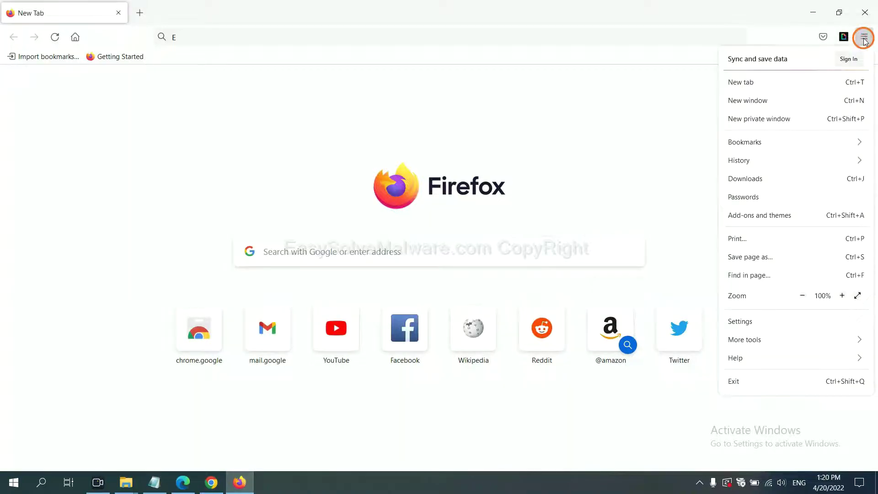
{"action": "left_click", "coordinate": [756, 358]}
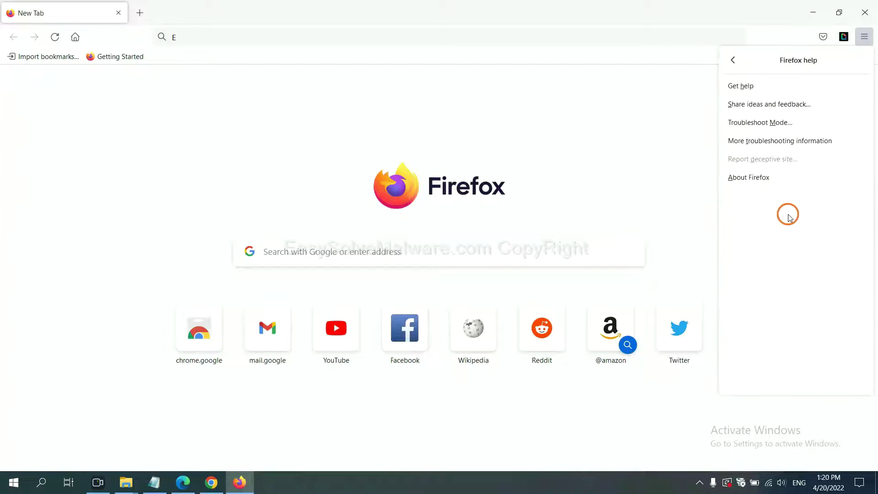
{"action": "left_click", "coordinate": [772, 143]}
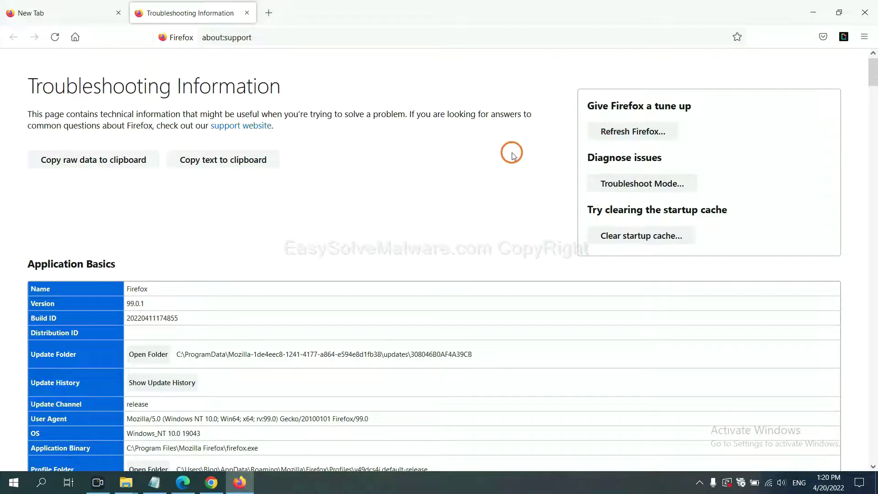
{"action": "left_click", "coordinate": [617, 133]}
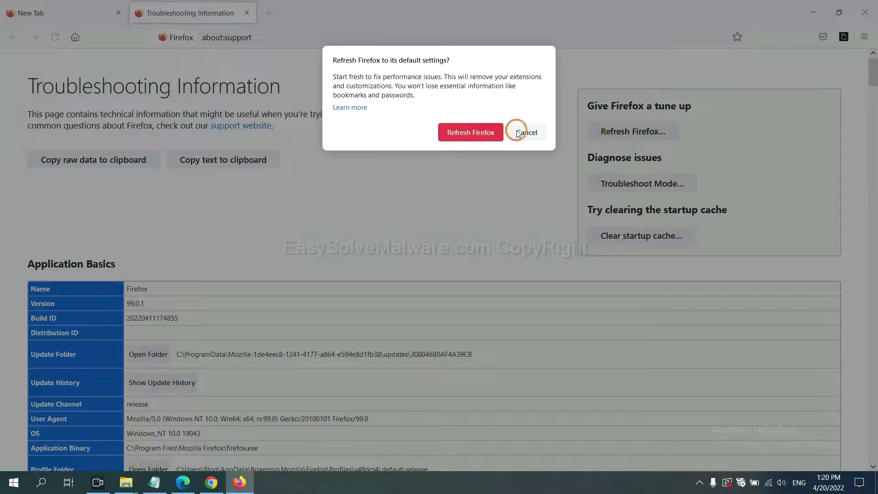
{"action": "left_click", "coordinate": [470, 132]}
{"action": "left_click", "coordinate": [183, 482]}
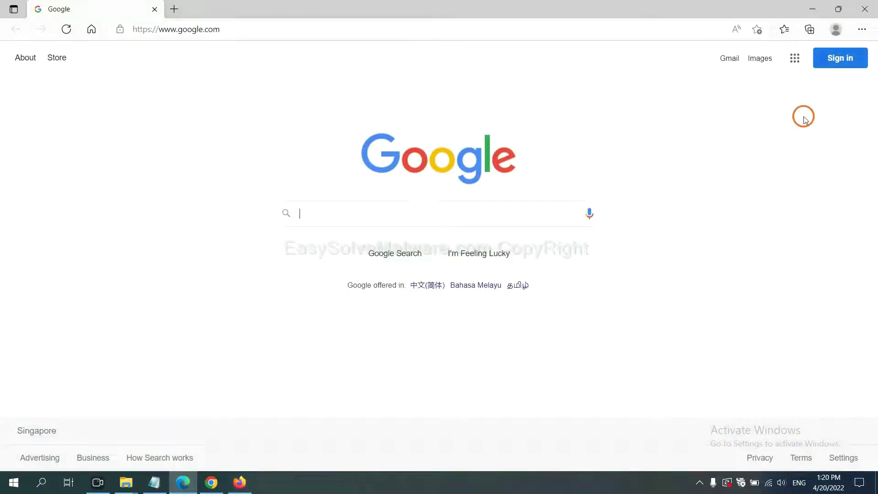
Reach Edge's 'Restore settings to their default values' Reset dialog from a settings search for 'reset'.
{"action": "left_click", "coordinate": [862, 29]}
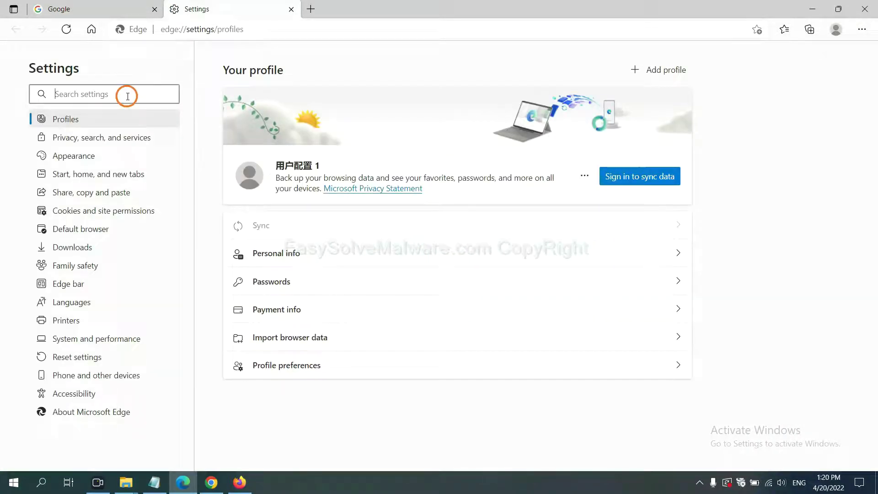
{"action": "type", "text": "re"}
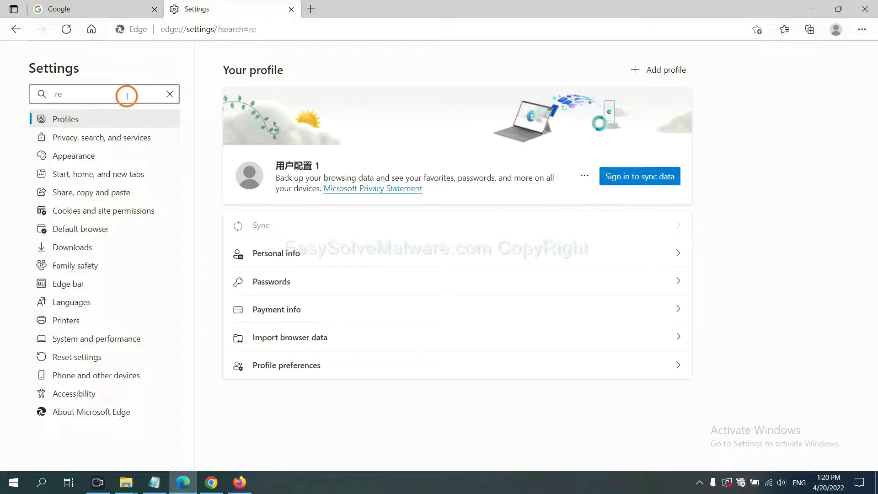
{"action": "type", "text": "set"}
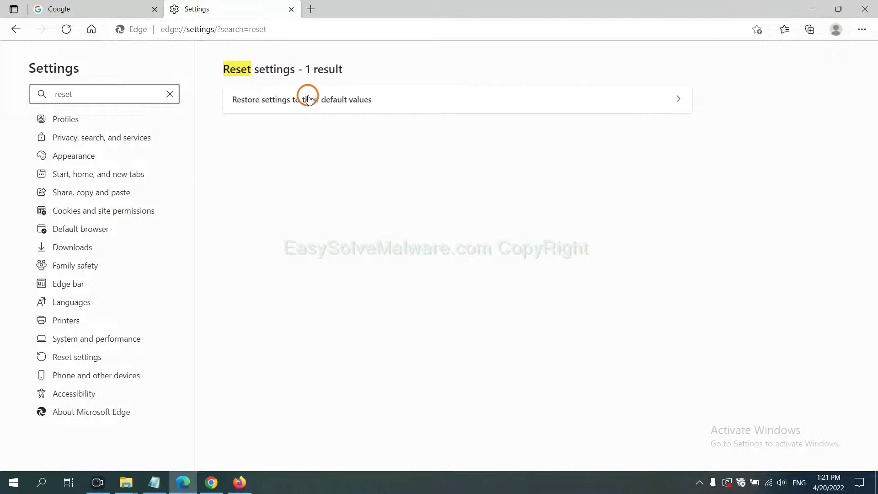
{"action": "left_click", "coordinate": [308, 98]}
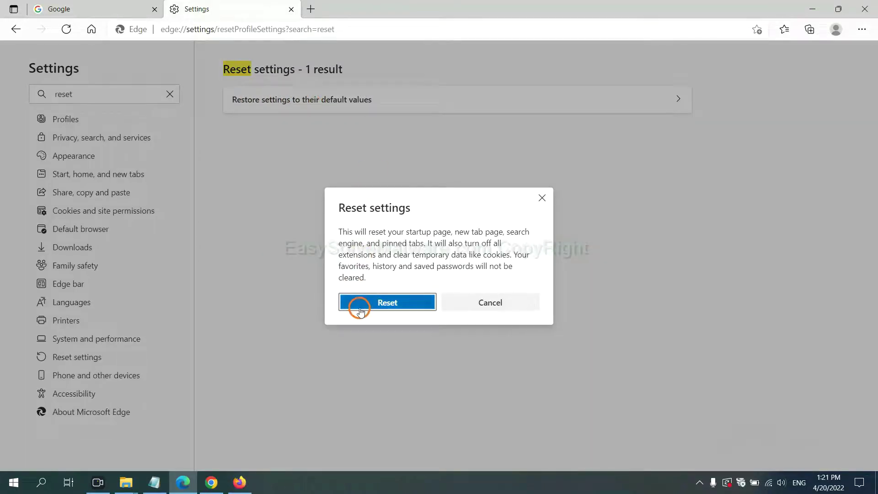